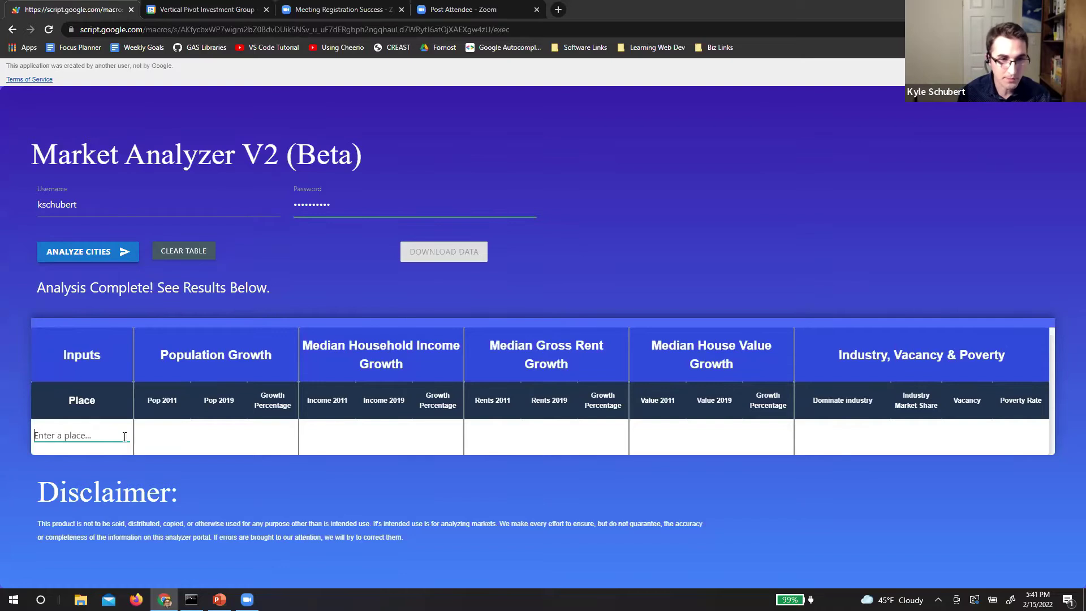
Step: Add Waco, TX and Dallas, TX as the first two places in the market table
{"action": "type", "text": "waco"}
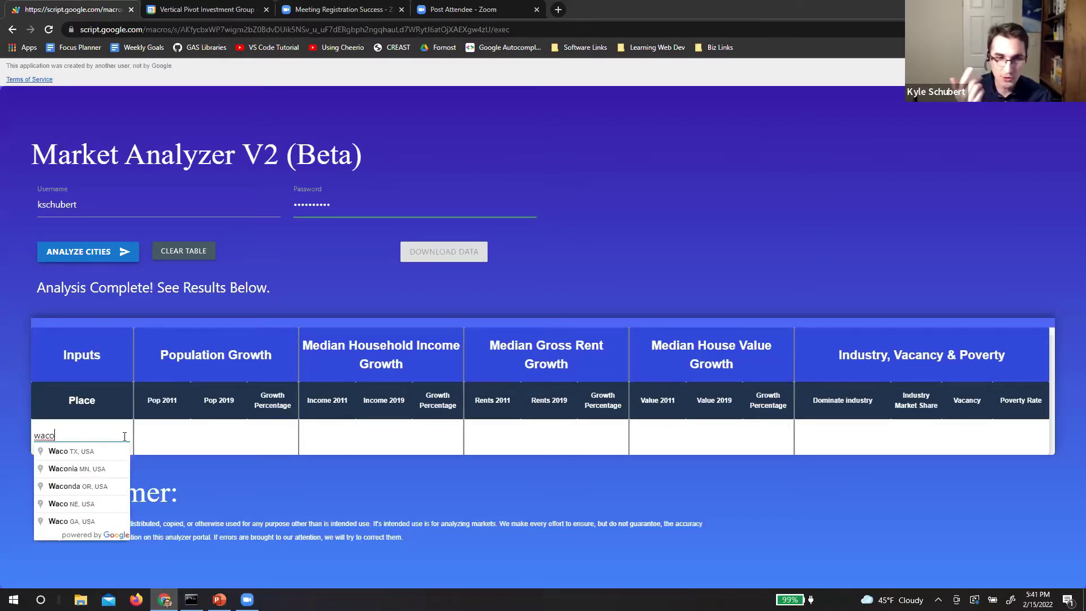
{"action": "key", "text": "Down"}
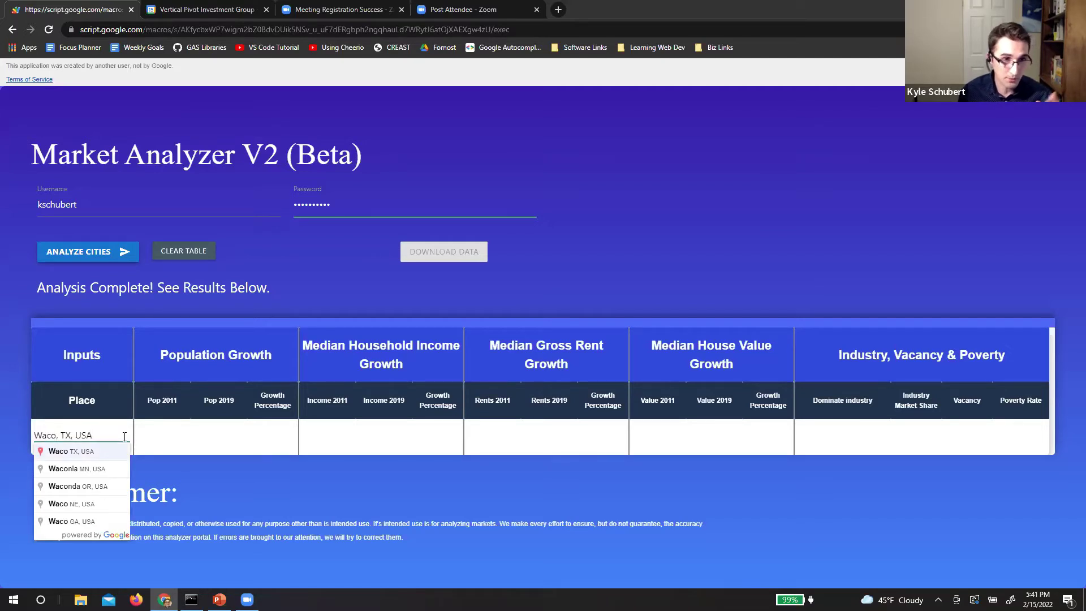
{"action": "key", "text": "Return"}
{"action": "type", "text": "dal"}
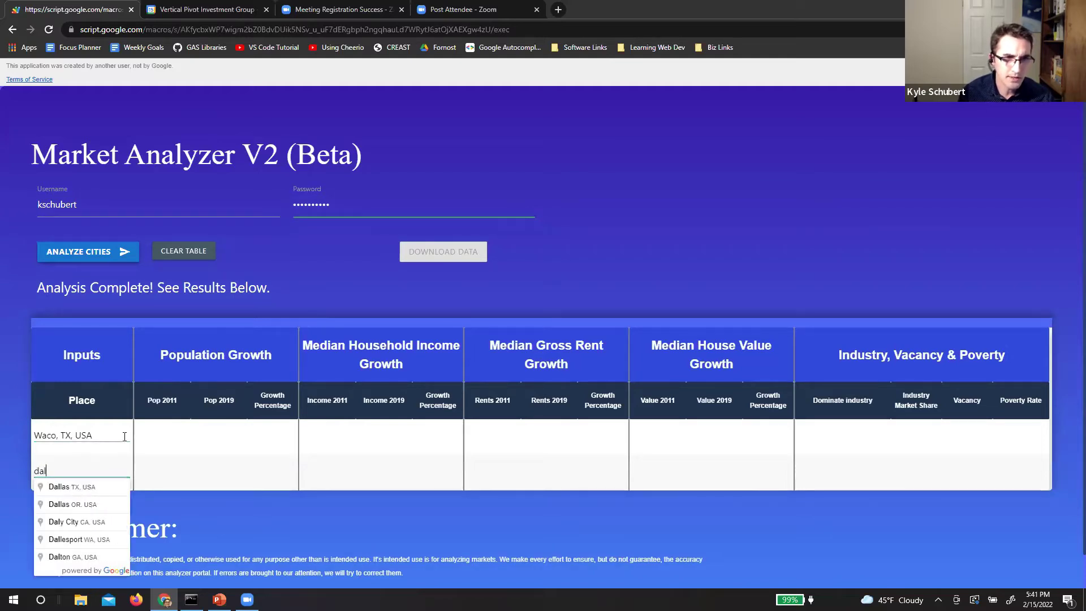
{"action": "key", "text": "Down"}
{"action": "key", "text": "Return"}
Step: Add Bonney Lake, WA and Mojave, CA as the next places to analyze
{"action": "type", "text": "bonney"}
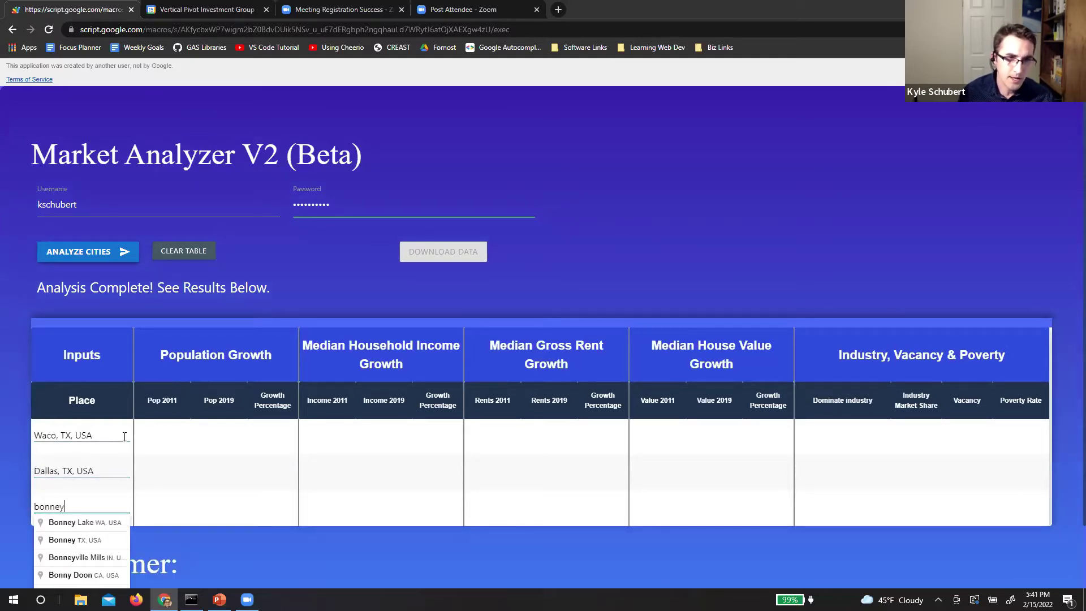
{"action": "key", "text": "Down"}
{"action": "key", "text": "Return"}
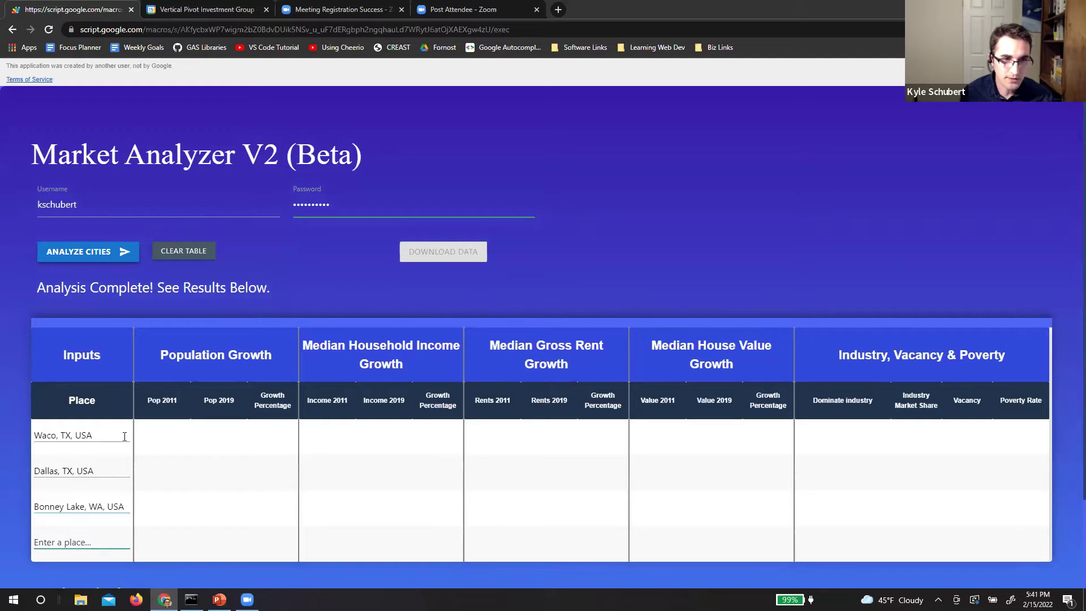
{"action": "type", "text": "moja"}
{"action": "key", "text": "Down"}
{"action": "key", "text": "Return"}
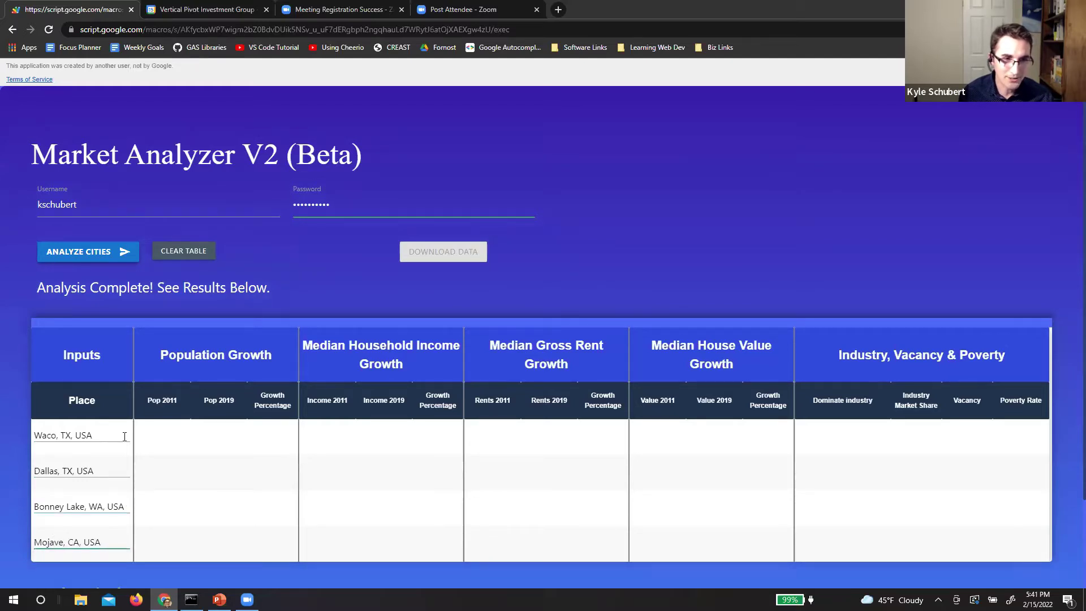
Step: Add Austin, TX and Omaha, NE to the list of places
{"action": "scroll", "coordinate": [162, 356], "scroll_direction": "down", "scroll_amount": 1}
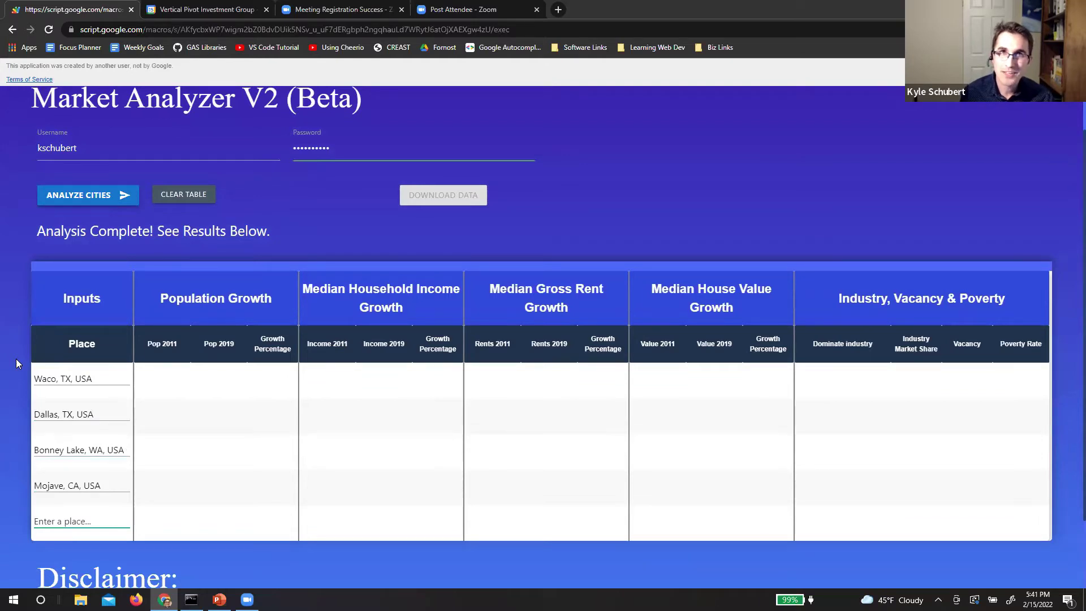
{"action": "type", "text": "austin"}
{"action": "key", "text": "Down"}
{"action": "key", "text": "Return"}
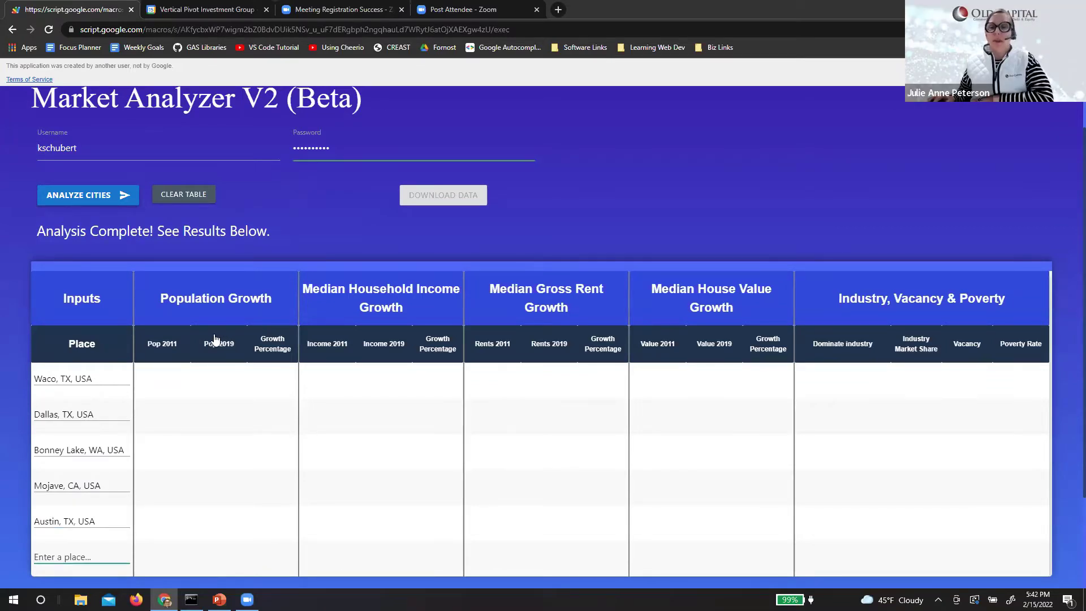
{"action": "scroll", "coordinate": [174, 396], "scroll_direction": "down", "scroll_amount": 1}
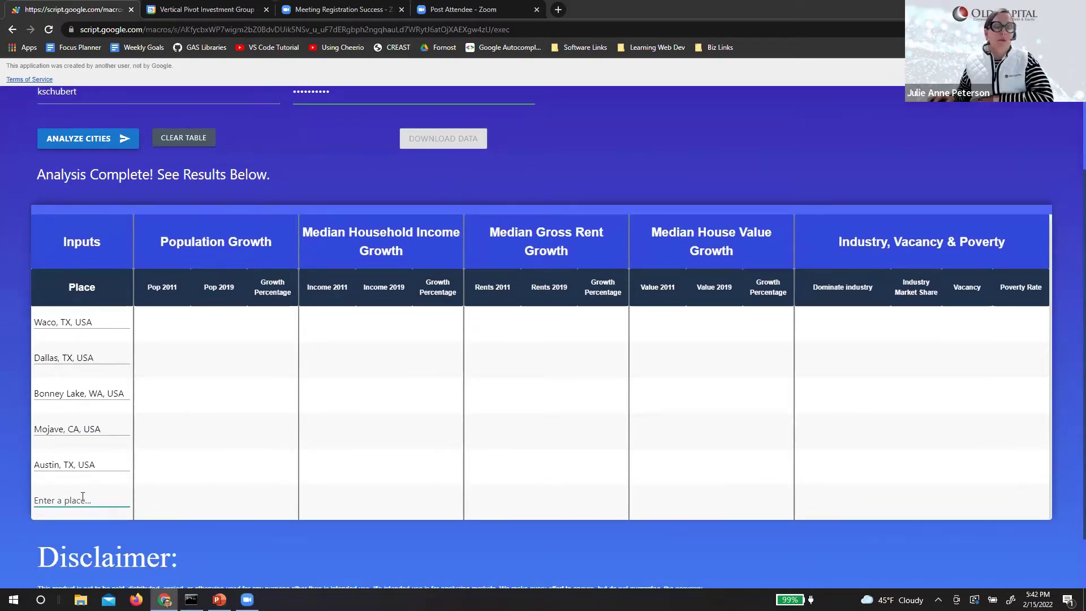
{"action": "type", "text": "oham"}
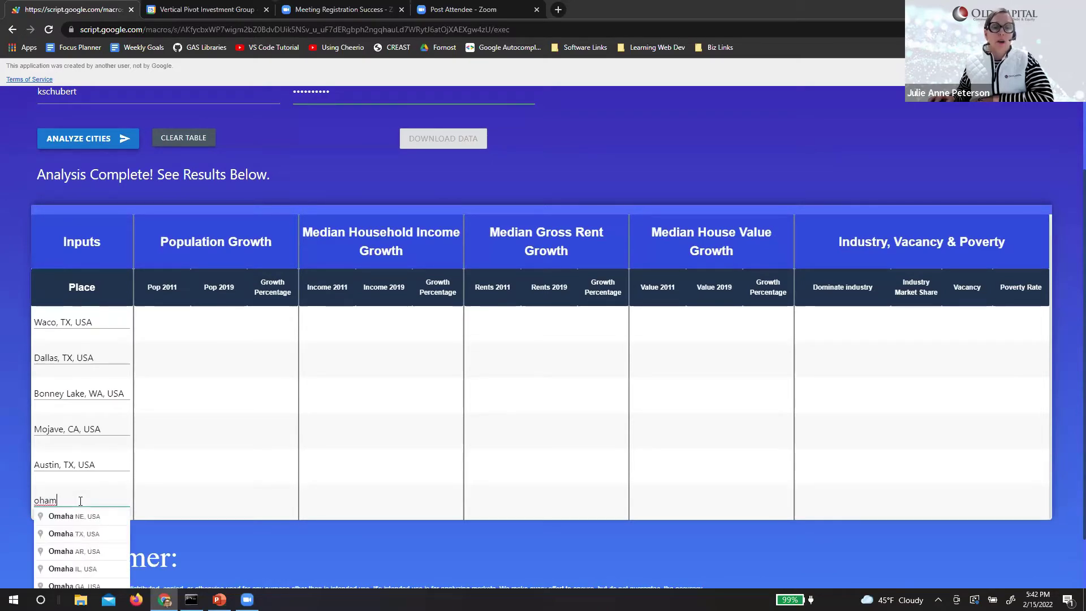
{"action": "key", "text": "Down"}
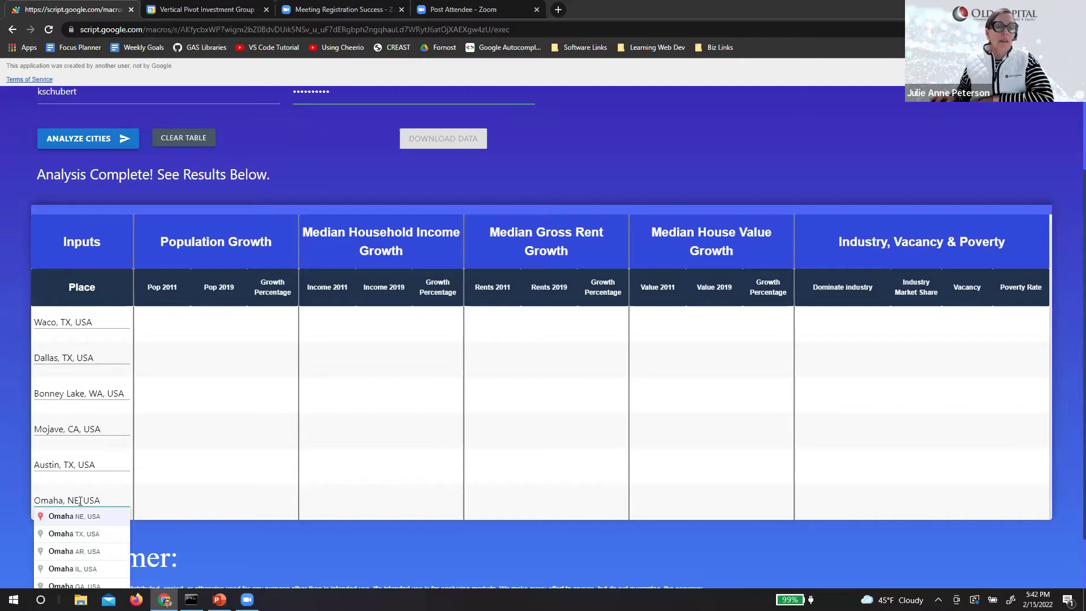
{"action": "key", "text": "Return"}
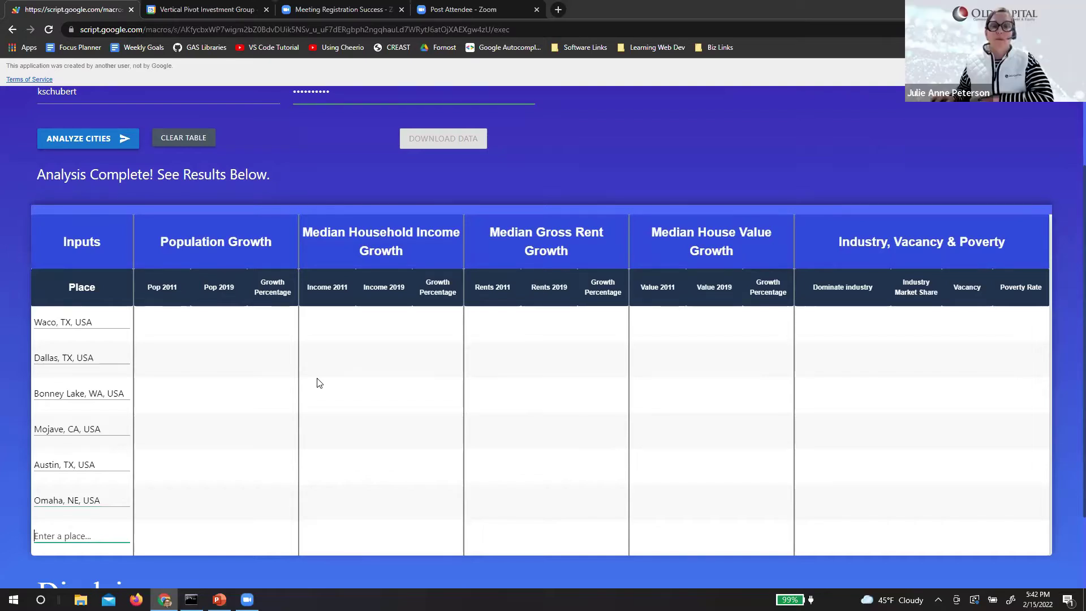
Step: Add Fort Wayne, IN and Cincinnati, OH to the list of places
{"action": "type", "text": "port"}
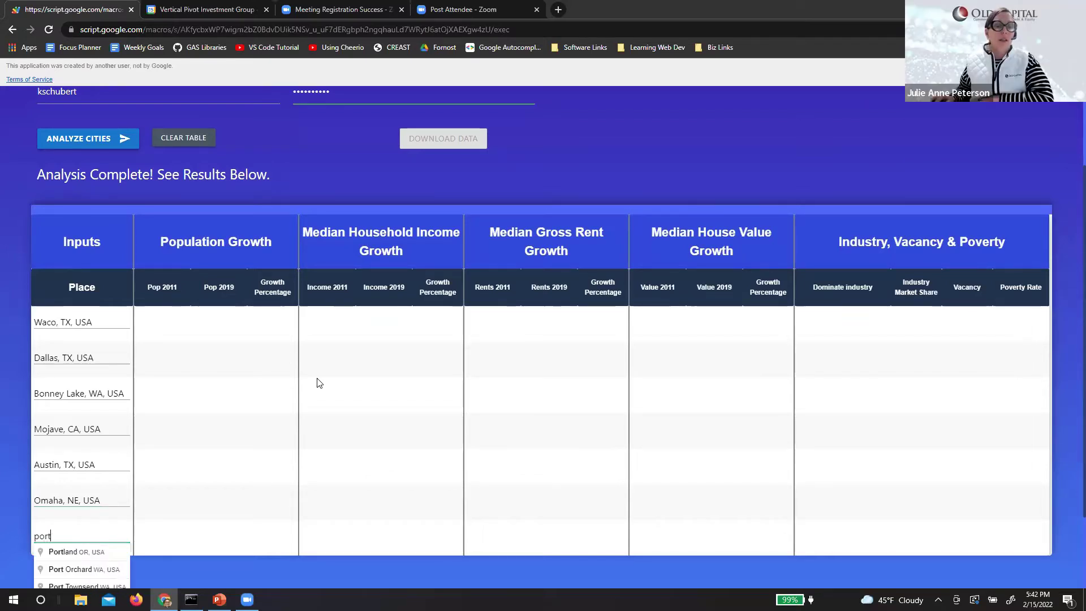
{"action": "type", "text": " wayne"}
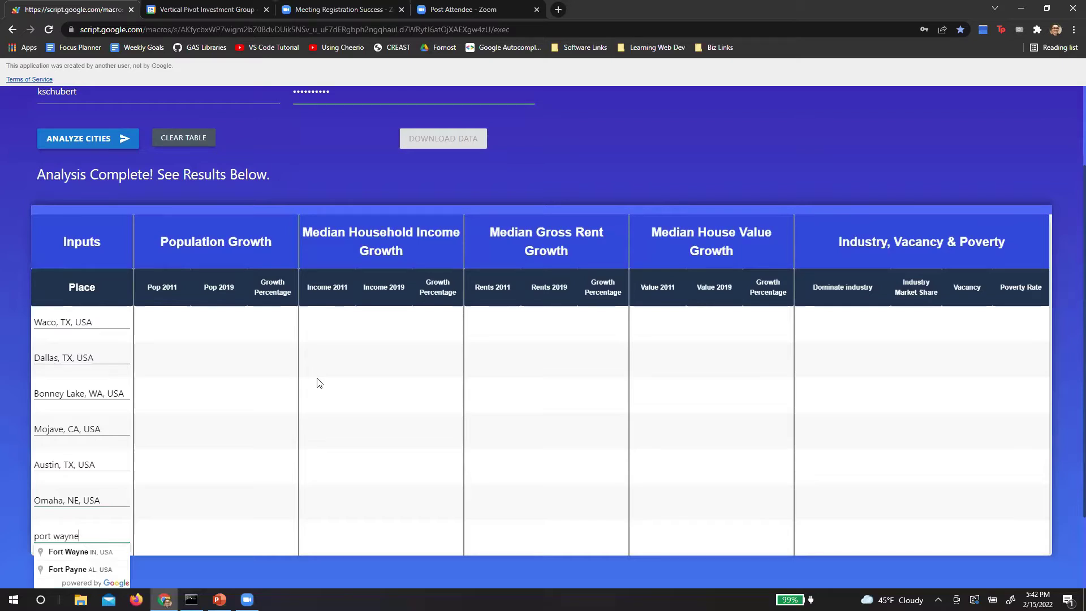
{"action": "key", "text": "Down"}
{"action": "key", "text": "Return"}
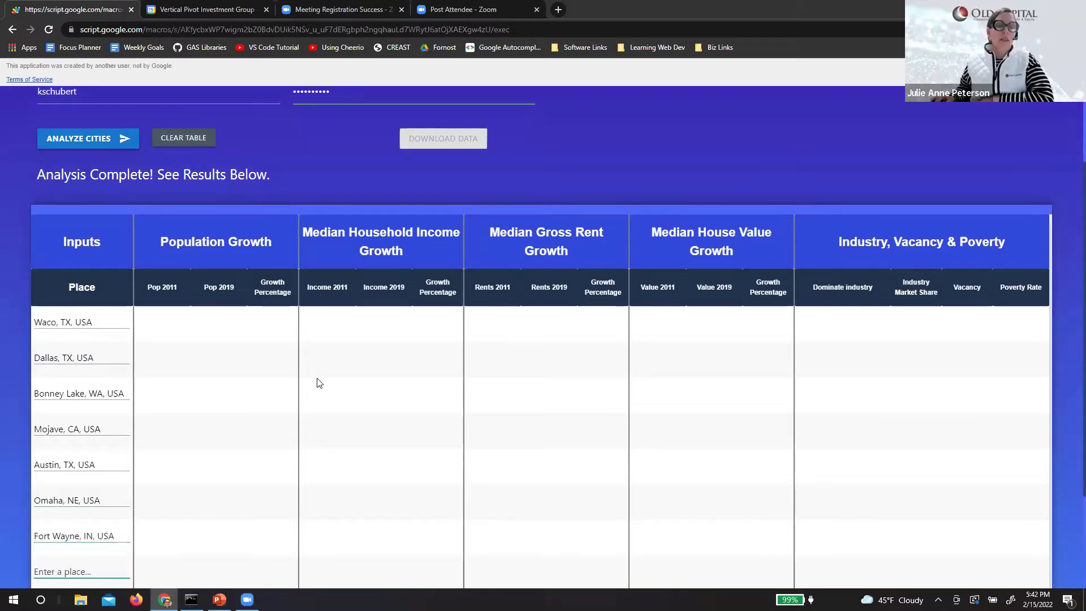
{"action": "type", "text": "cin"}
{"action": "scroll", "coordinate": [162, 368], "scroll_direction": "down", "scroll_amount": 1}
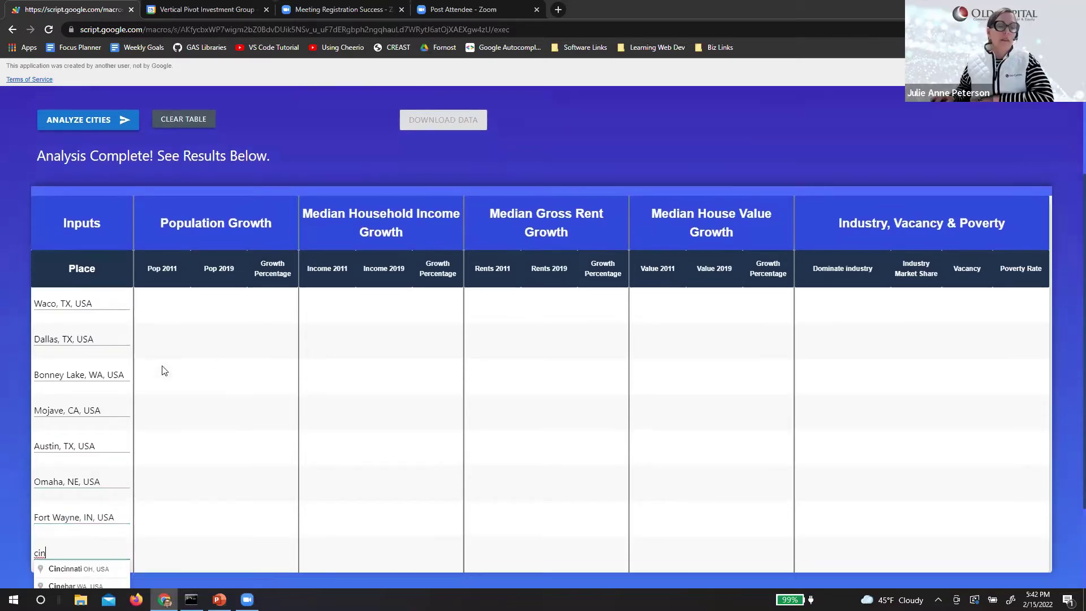
{"action": "key", "text": "Down"}
{"action": "key", "text": "Return"}
Step: Add San Antonio, TX and Houston, TX in the next two place rows
{"action": "type", "text": "san an"}
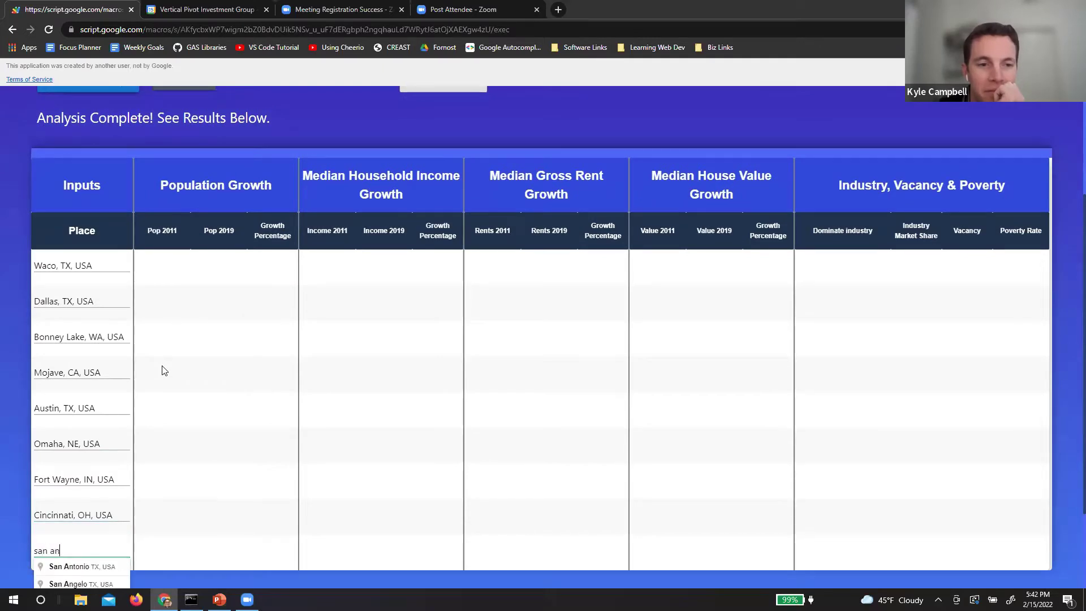
{"action": "key", "text": "Down"}
{"action": "key", "text": "Return"}
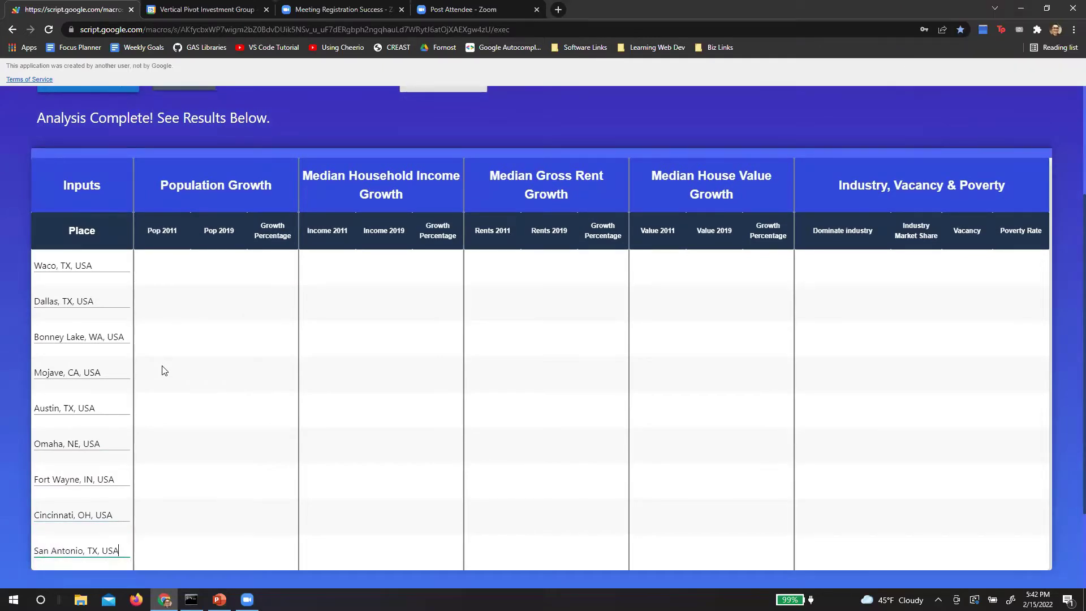
{"action": "type", "text": "houston"}
{"action": "scroll", "coordinate": [164, 370], "scroll_direction": "down", "scroll_amount": 3}
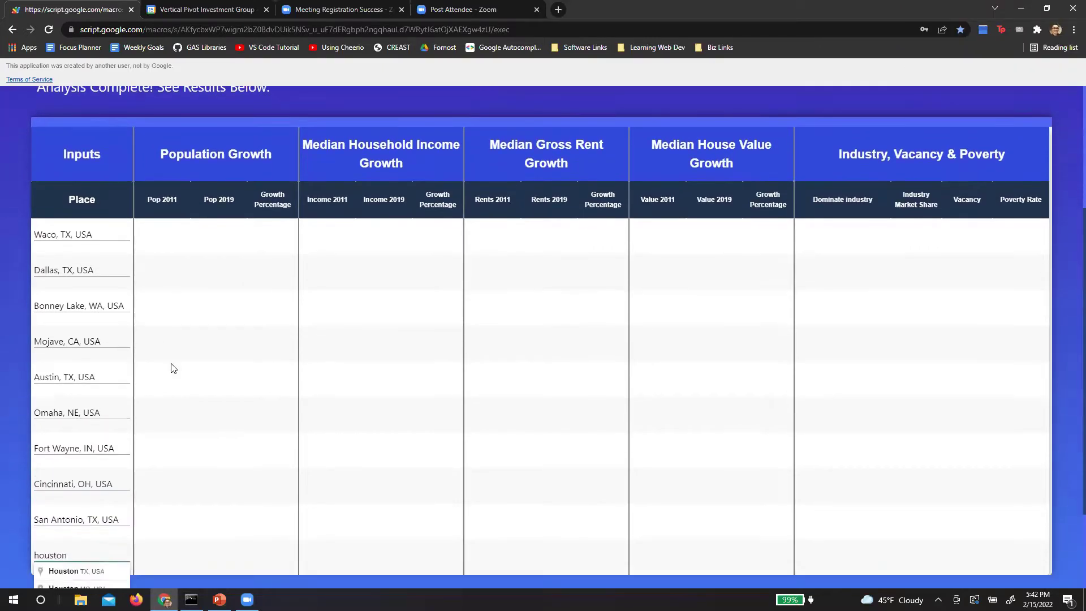
{"action": "key", "text": "Down"}
{"action": "key", "text": "Return"}
Step: Add Detroit, MI and Columbus, OH below the Houston row
{"action": "type", "text": "detro"}
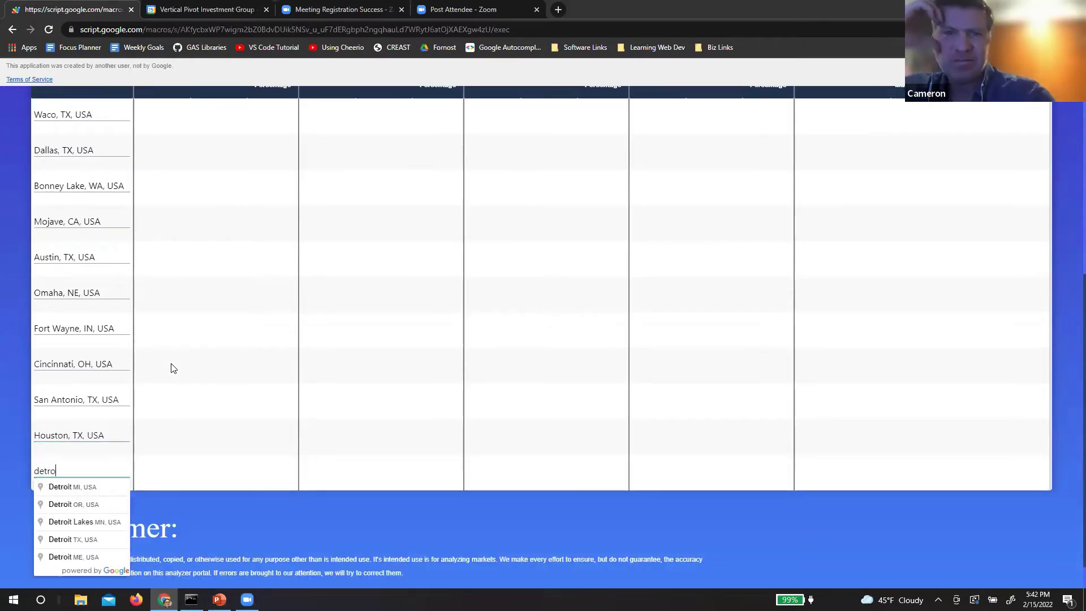
{"action": "key", "text": "Down"}
{"action": "key", "text": "Return"}
{"action": "type", "text": "colum"}
{"action": "key", "text": "Down"}
{"action": "key", "text": "Return"}
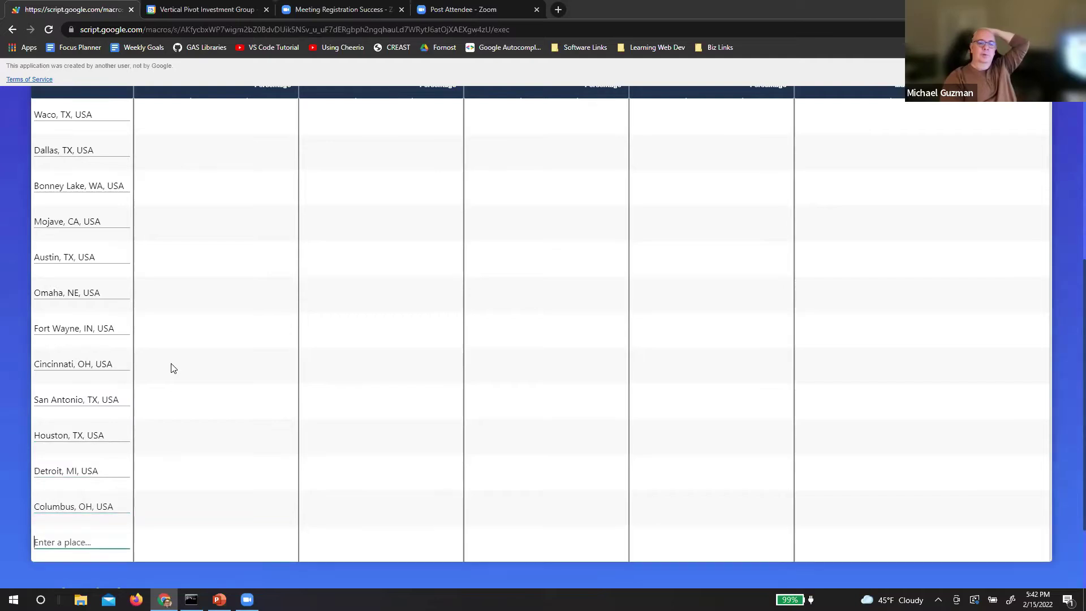
Step: Add Charlotte, NC and Salem, OR below the Columbus row
{"action": "type", "text": "char"}
{"action": "key", "text": "Down"}
{"action": "key", "text": "Return"}
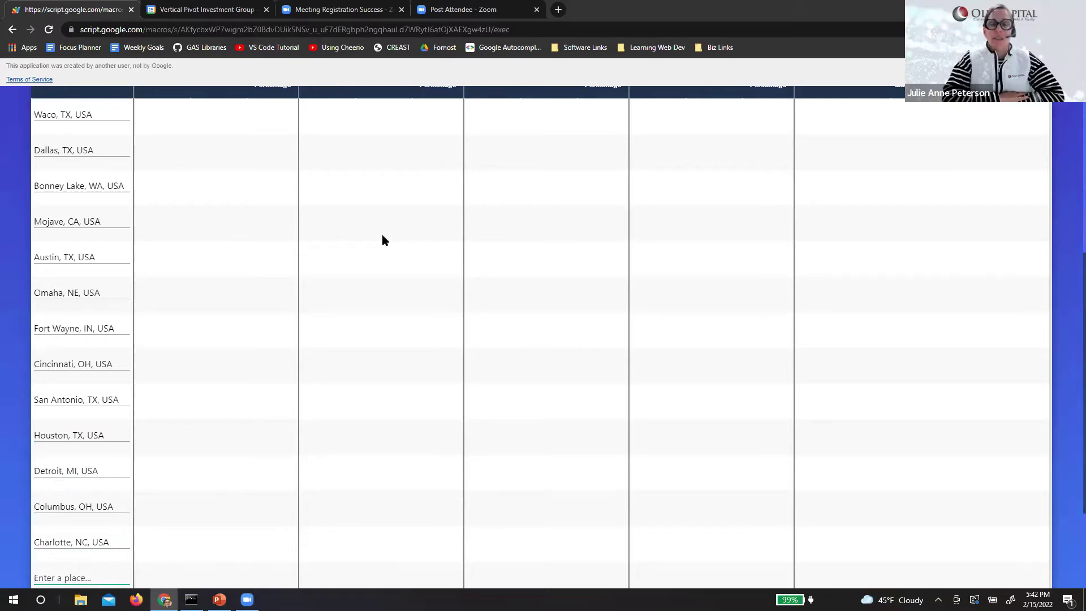
{"action": "scroll", "coordinate": [382, 244], "scroll_direction": "down", "scroll_amount": 1}
{"action": "scroll", "coordinate": [382, 260], "scroll_direction": "up", "scroll_amount": 1}
{"action": "scroll", "coordinate": [383, 277], "scroll_direction": "down", "scroll_amount": 1}
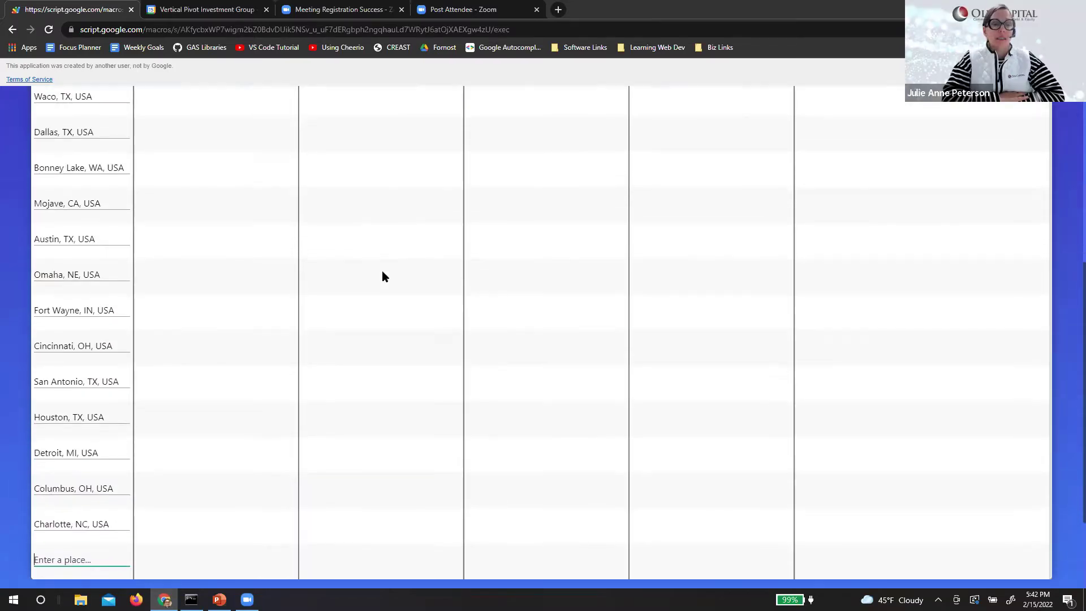
{"action": "type", "text": "salem"}
{"action": "key", "text": "Down"}
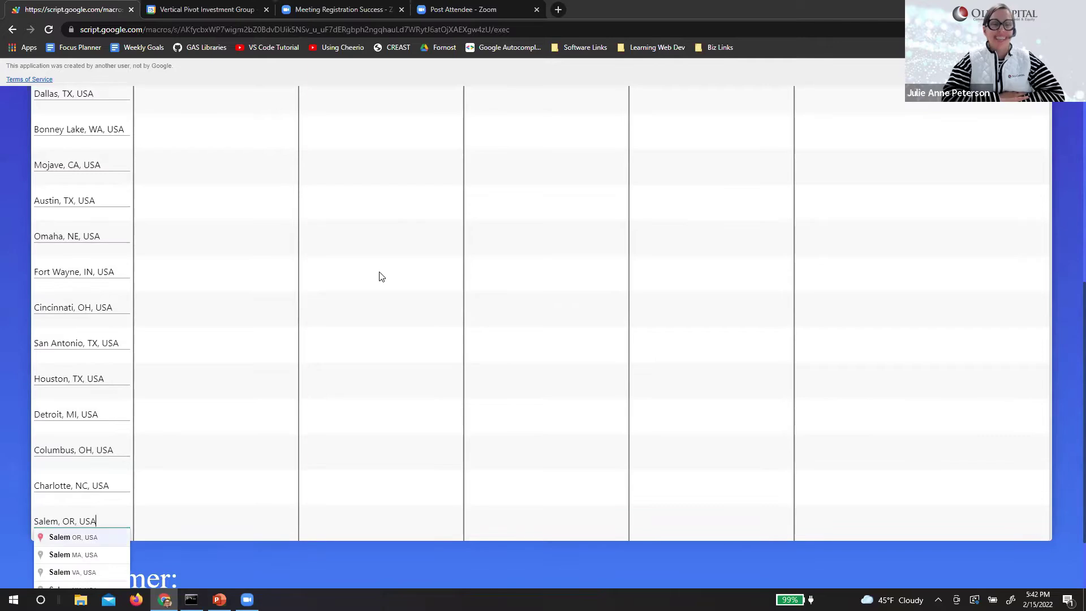
{"action": "key", "text": "Return"}
Step: Add Portland, OR and Tucson, AZ below the Salem row
{"action": "type", "text": "popr"}
{"action": "key", "text": "BackSpace"}
{"action": "key", "text": "BackSpace"}
{"action": "type", "text": "r"}
{"action": "key", "text": "Down"}
{"action": "key", "text": "Return"}
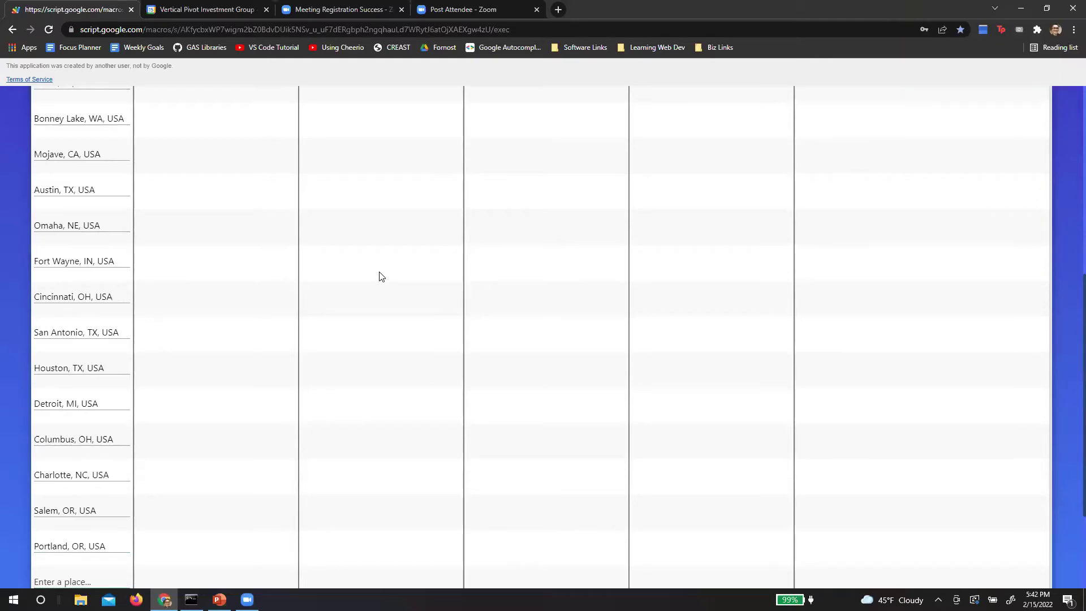
{"action": "type", "text": "tusc"}
{"action": "scroll", "coordinate": [366, 327], "scroll_direction": "down", "scroll_amount": 3}
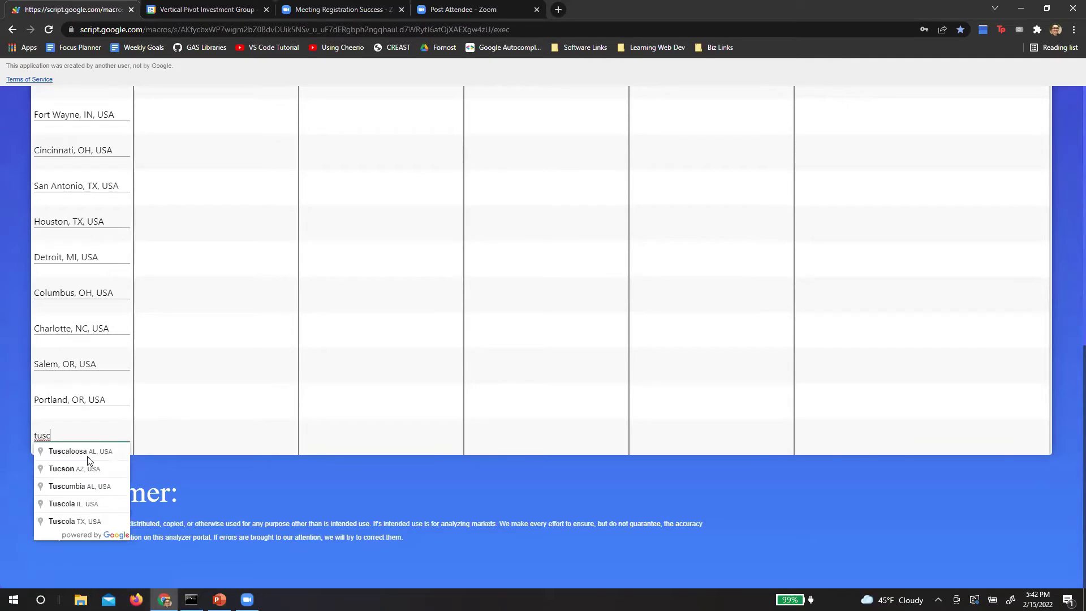
{"action": "left_click", "coordinate": [75, 468]}
Step: Add Grand Rapids, MI and Louisville, KY below the Tucson row
{"action": "type", "text": "grand "}
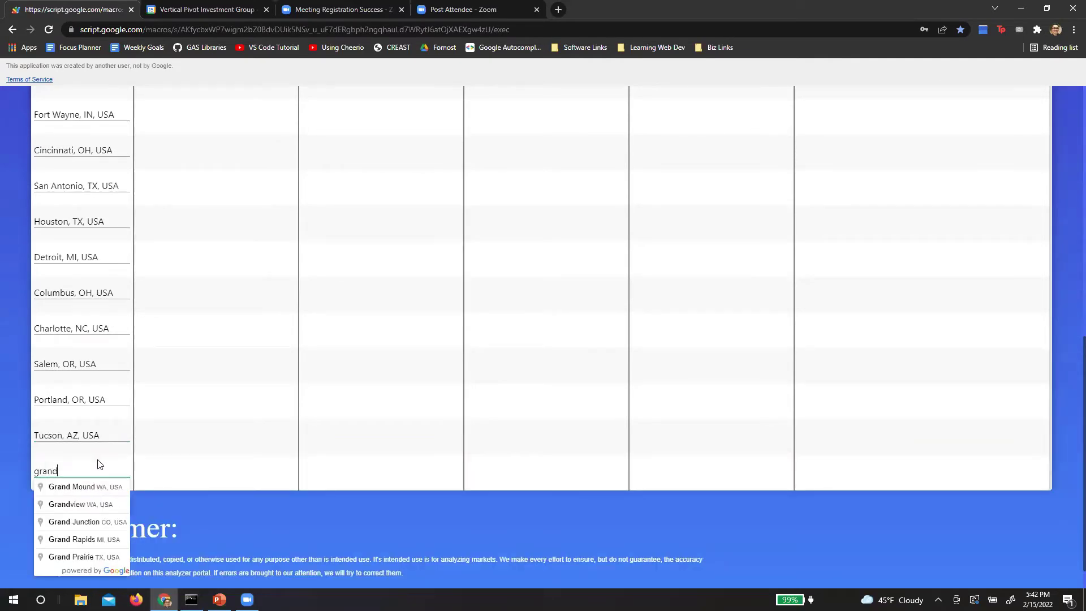
{"action": "type", "text": "rap"}
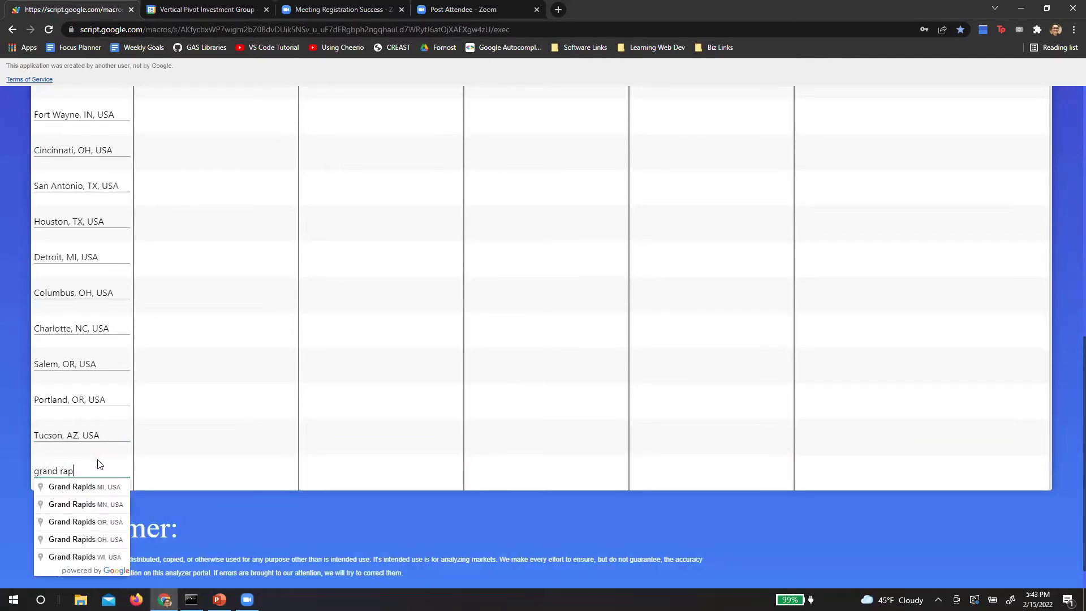
{"action": "key", "text": "Down"}
{"action": "key", "text": "Return"}
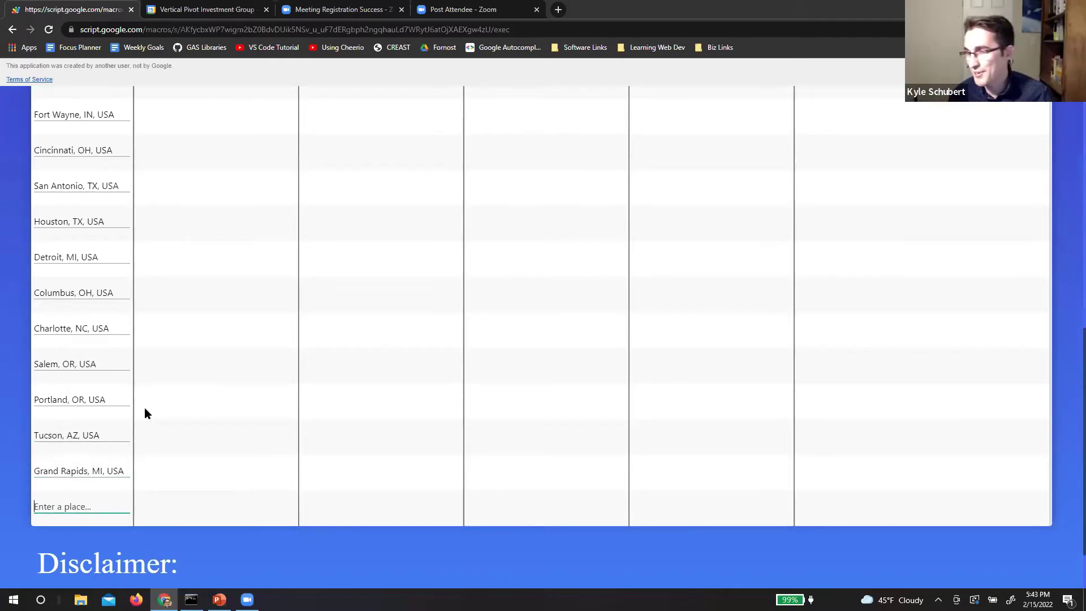
{"action": "scroll", "coordinate": [213, 339], "scroll_direction": "up", "scroll_amount": 3}
{"action": "scroll", "coordinate": [235, 349], "scroll_direction": "down", "scroll_amount": 3}
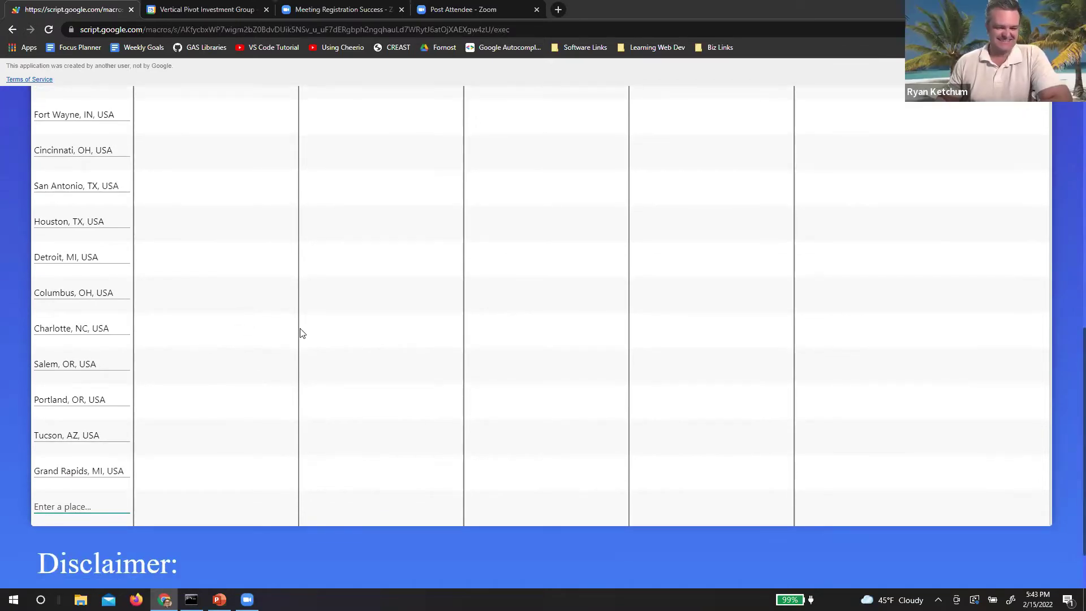
{"action": "type", "text": "louis"}
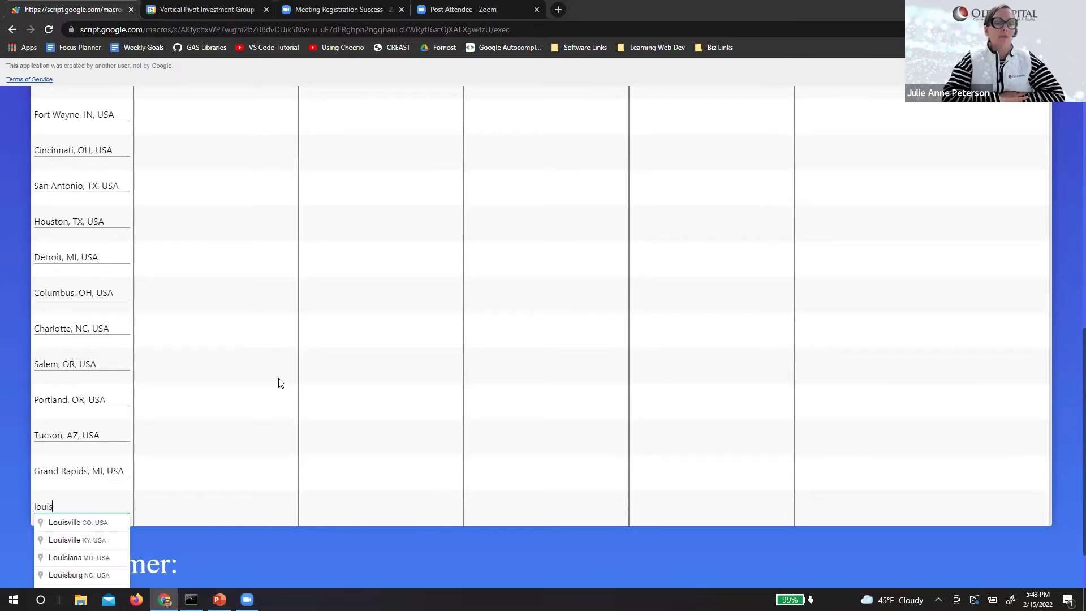
{"action": "key", "text": "Down"}
{"action": "key", "text": "Down"}
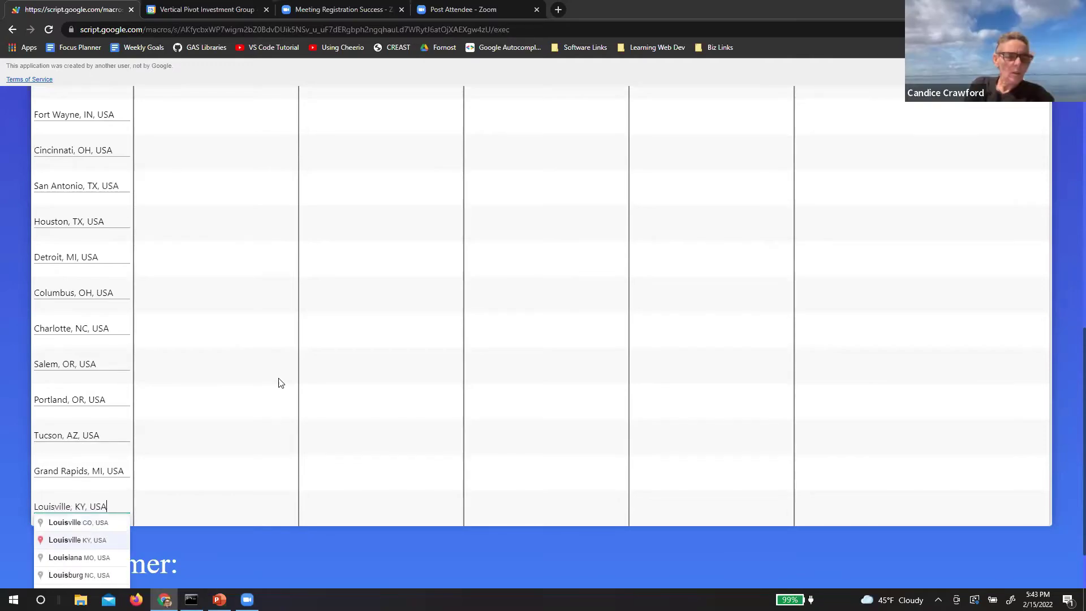
{"action": "key", "text": "Return"}
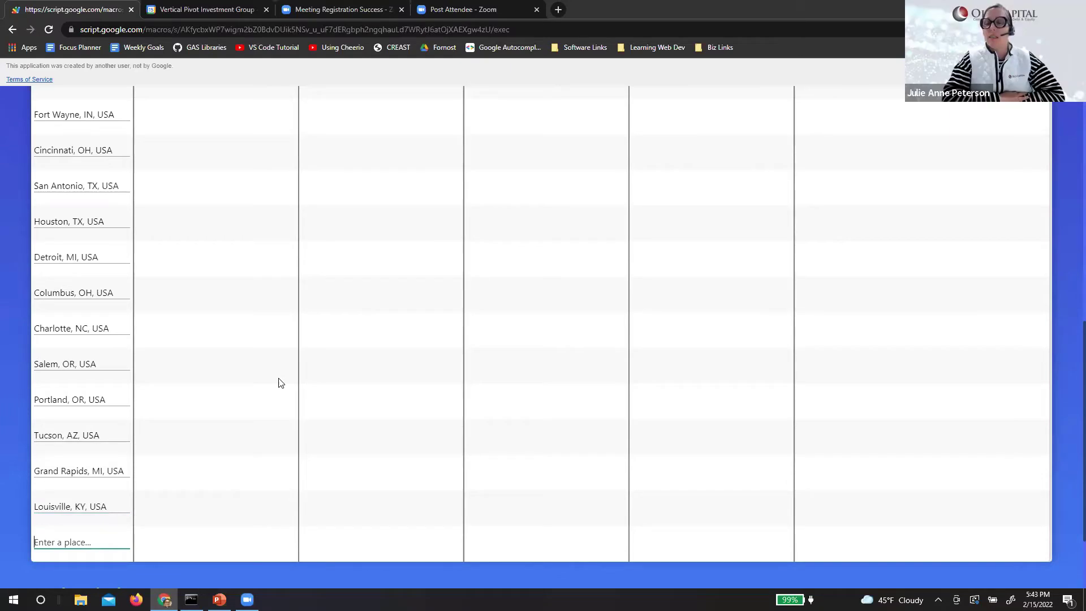
Step: Add Hendersonville, NC below the Louisville row
{"action": "type", "text": "hend"}
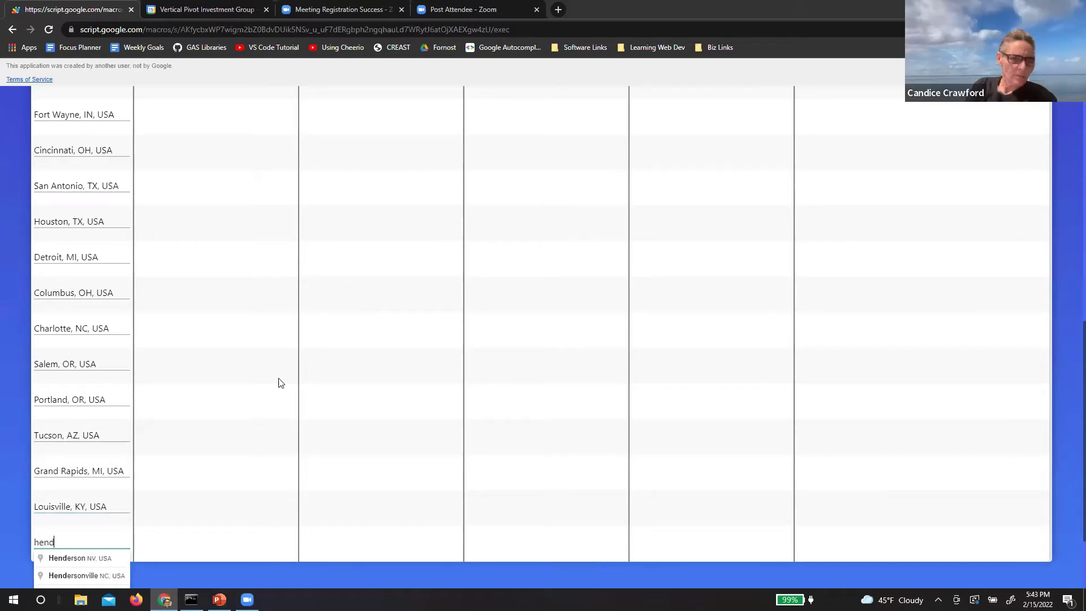
{"action": "scroll", "coordinate": [220, 409], "scroll_direction": "down", "scroll_amount": 1}
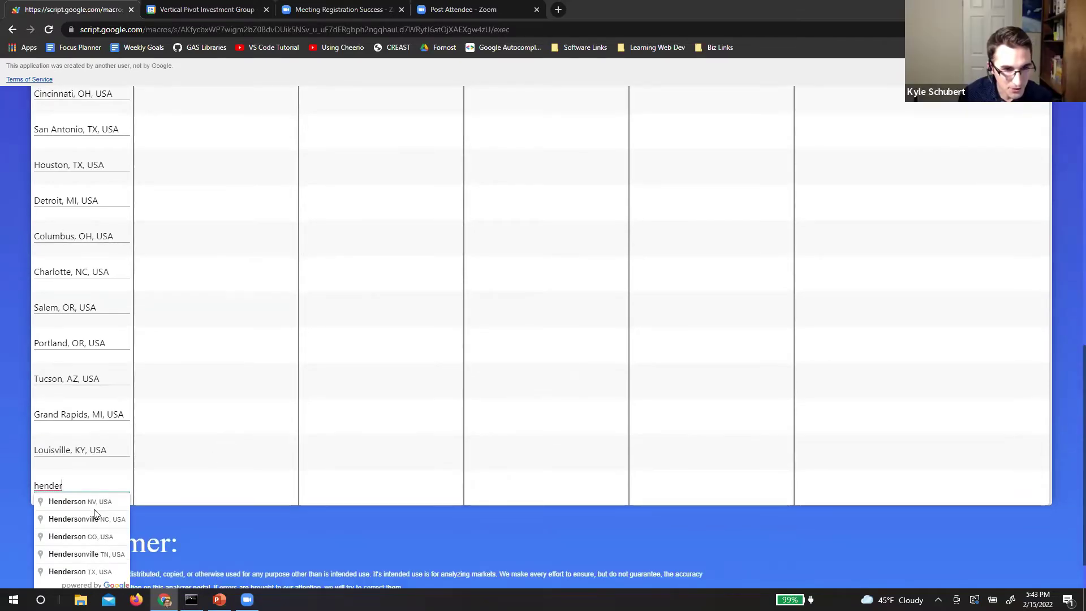
{"action": "scroll", "coordinate": [96, 518], "scroll_direction": "down", "scroll_amount": 1}
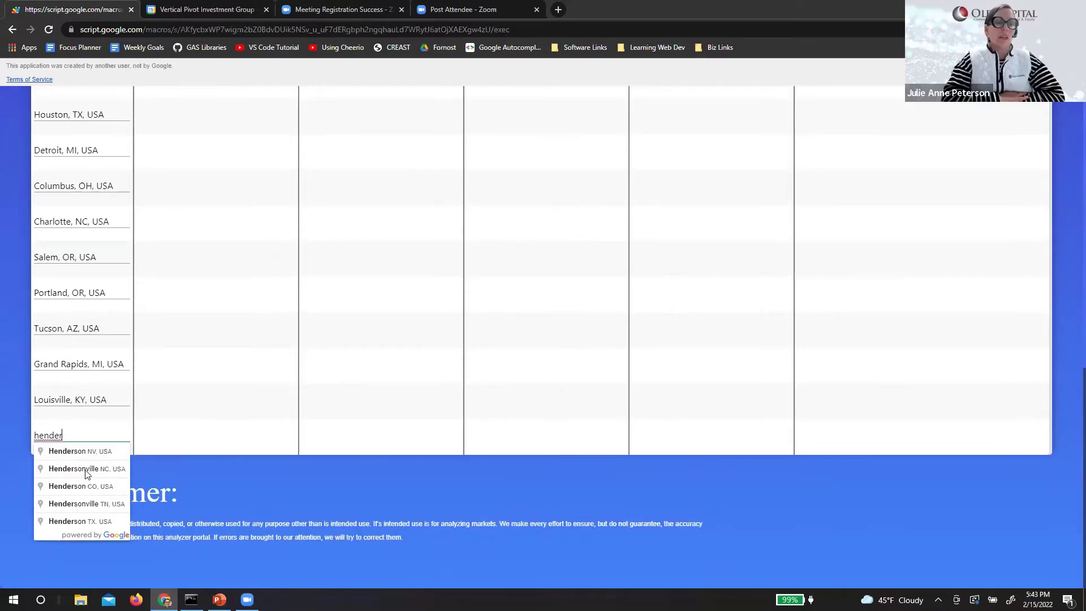
{"action": "left_click", "coordinate": [86, 474]}
Step: Run the city analysis for all places listed in the table
{"action": "scroll", "coordinate": [286, 470], "scroll_direction": "up", "scroll_amount": 4}
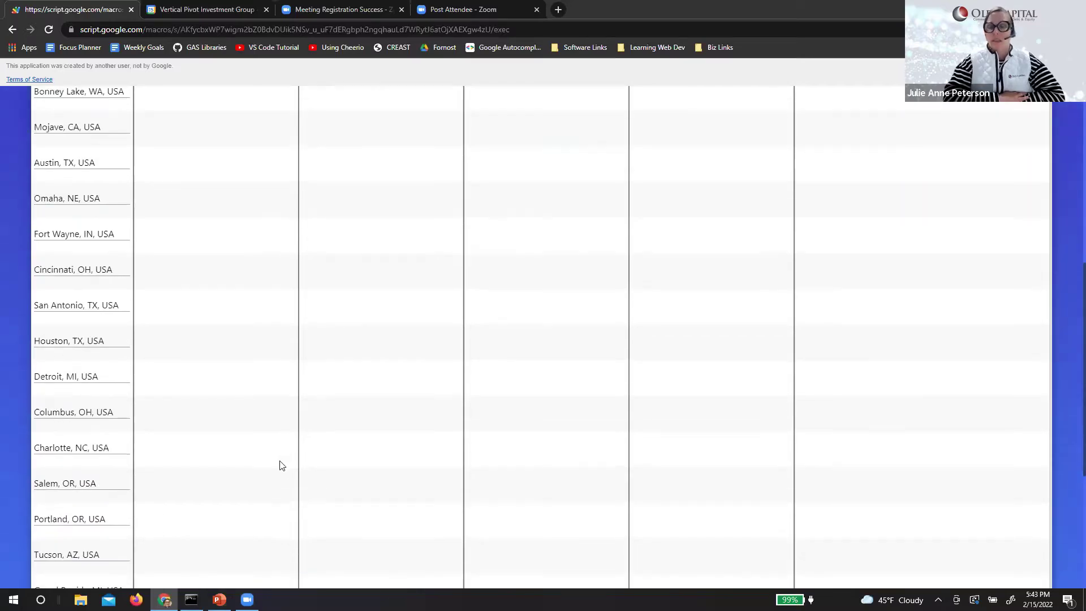
{"action": "scroll", "coordinate": [282, 466], "scroll_direction": "up", "scroll_amount": 7}
{"action": "left_click", "coordinate": [77, 236]}
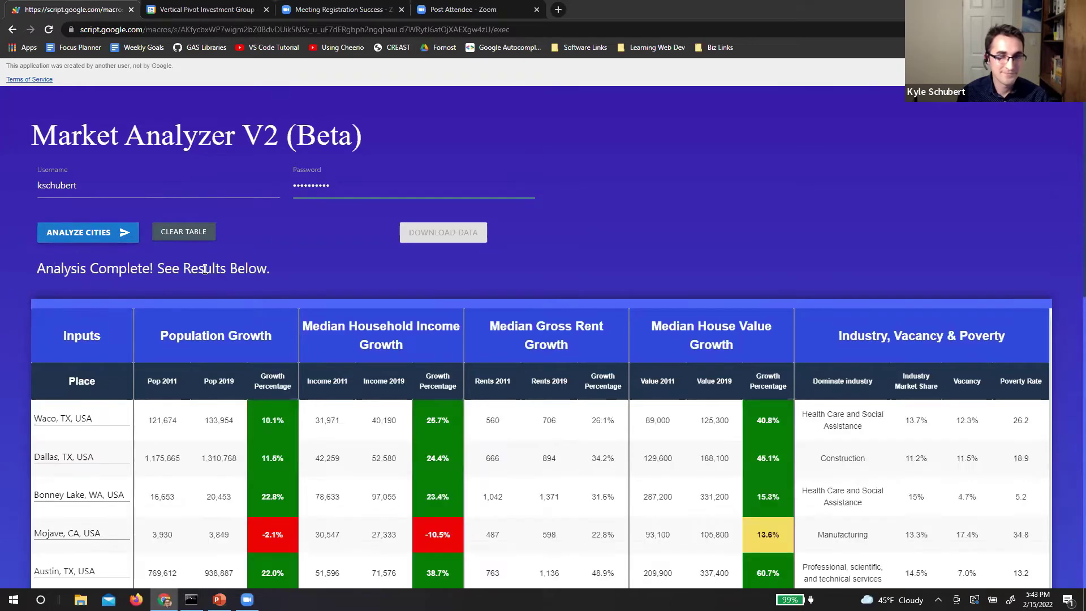
Step: Sort the analyzed cities by population growth percentage in descending order
{"action": "scroll", "coordinate": [356, 258], "scroll_direction": "down", "scroll_amount": 1}
{"action": "scroll", "coordinate": [357, 258], "scroll_direction": "down", "scroll_amount": 10}
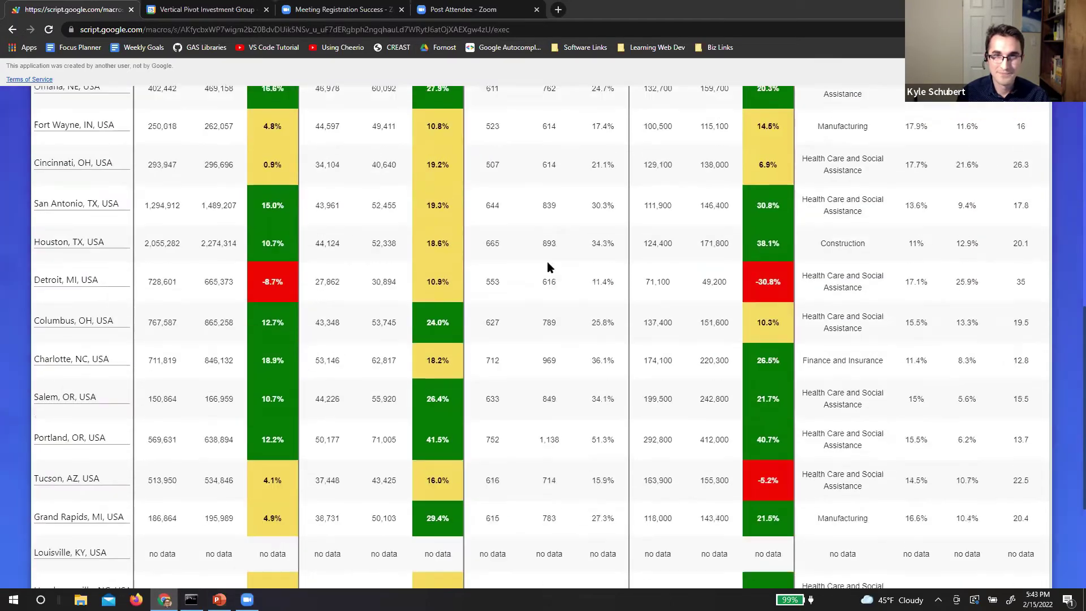
{"action": "scroll", "coordinate": [542, 322], "scroll_direction": "up", "scroll_amount": 8}
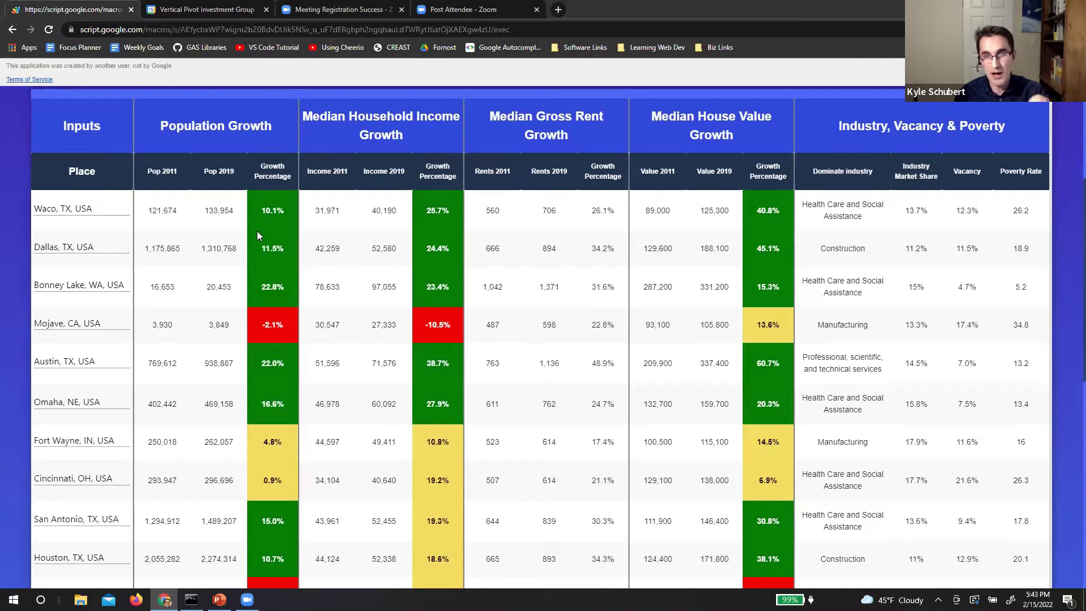
{"action": "left_click", "coordinate": [277, 178]}
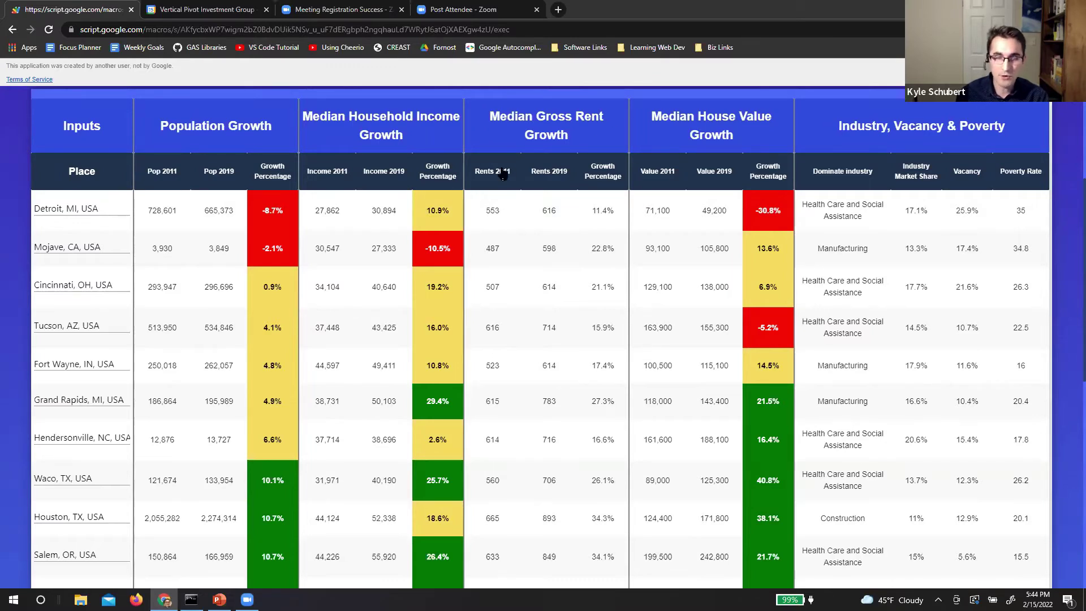
{"action": "left_click", "coordinate": [271, 175]}
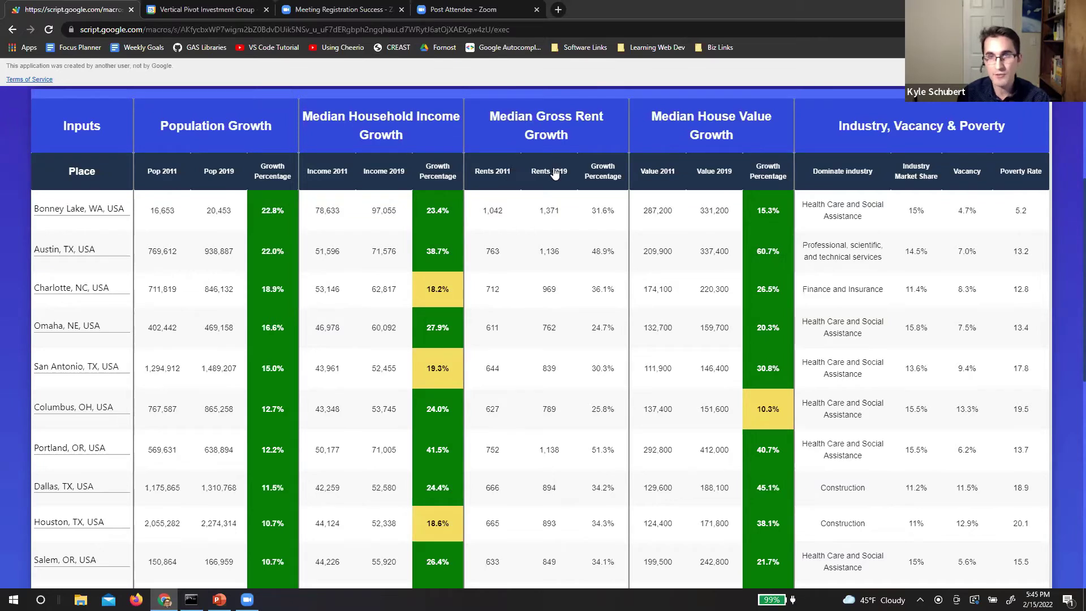
Step: Examine the dominant industry and industry market share columns, focusing on the construction share in the Dallas row
{"action": "scroll", "coordinate": [594, 226], "scroll_direction": "down", "scroll_amount": 1}
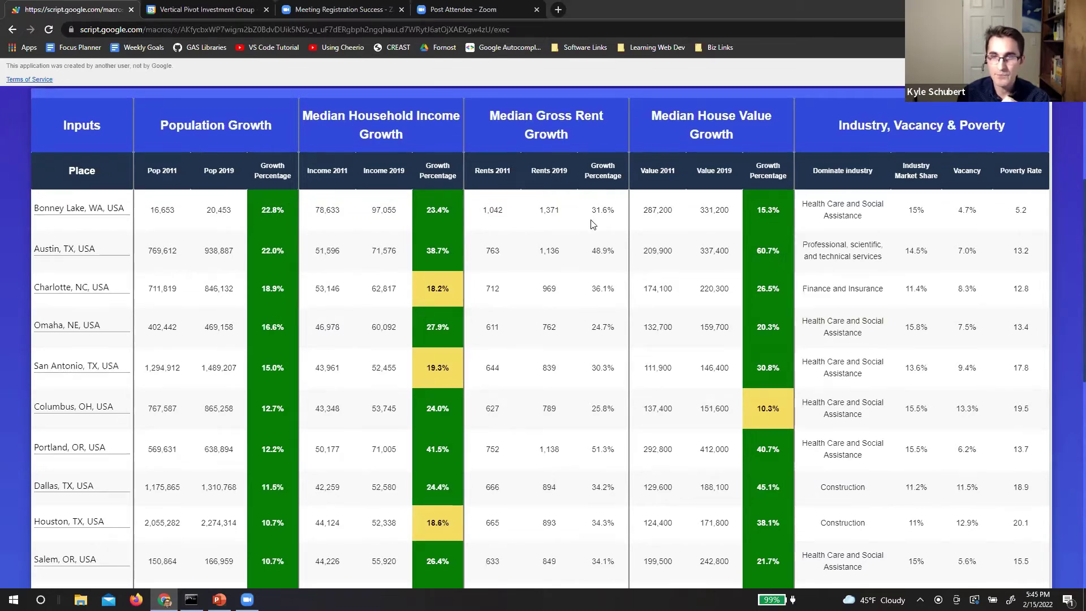
{"action": "scroll", "coordinate": [594, 225], "scroll_direction": "up", "scroll_amount": 1}
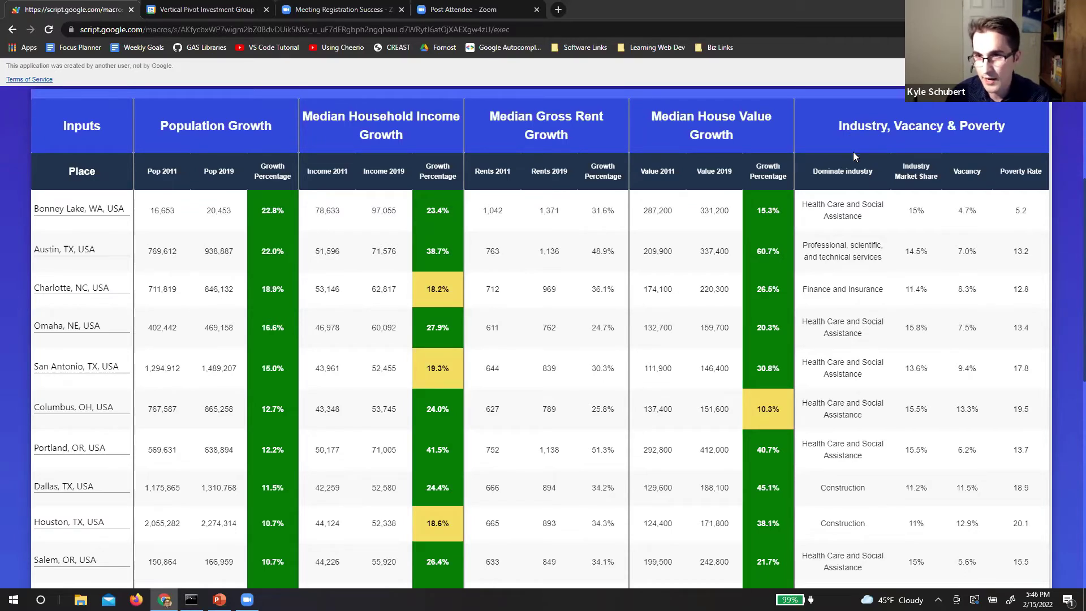
{"action": "scroll", "coordinate": [858, 279], "scroll_direction": "down", "scroll_amount": 3}
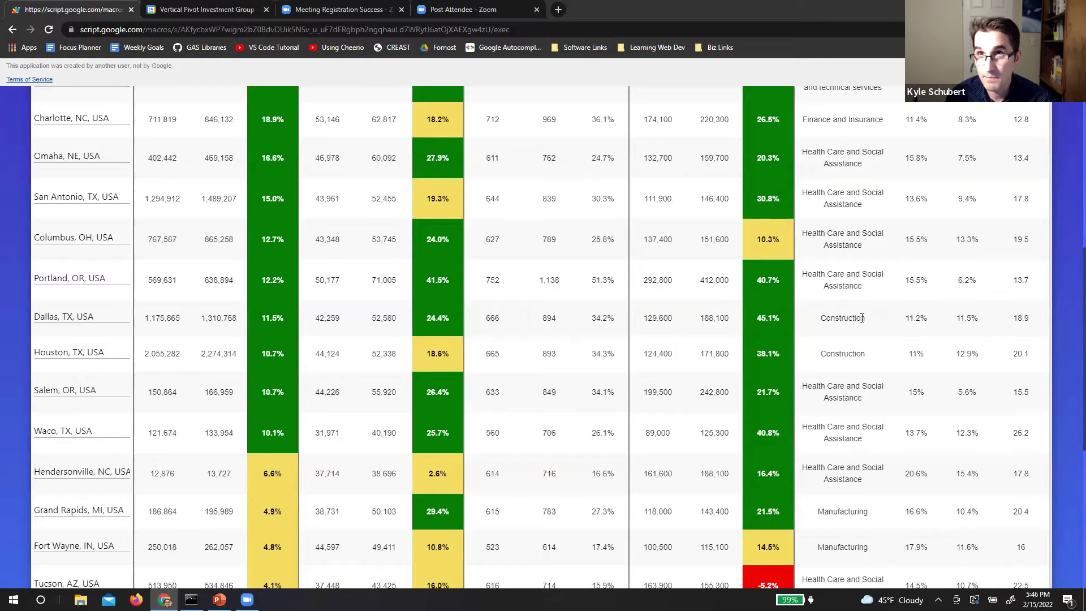
{"action": "left_click_drag", "start_coordinate": [908, 318], "coordinate": [930, 317]}
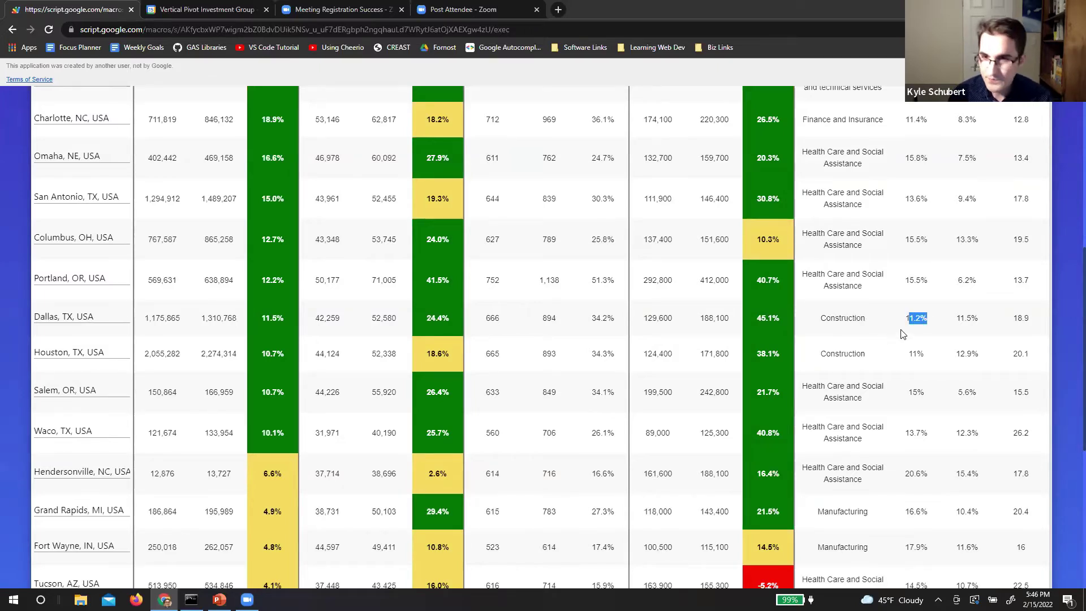
{"action": "scroll", "coordinate": [905, 337], "scroll_direction": "up", "scroll_amount": 3}
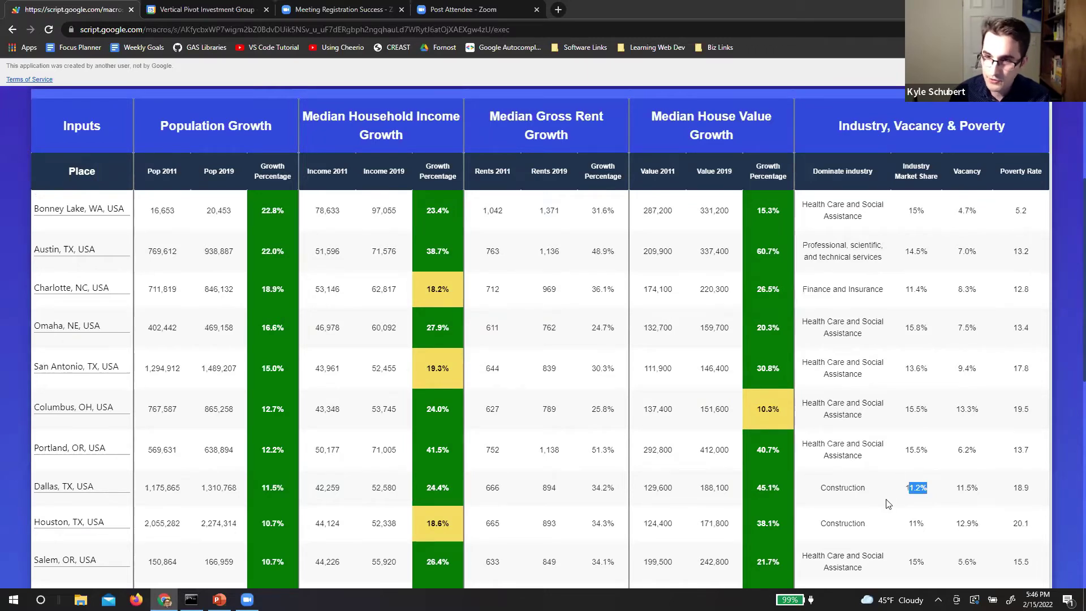
{"action": "left_click", "coordinate": [915, 489]}
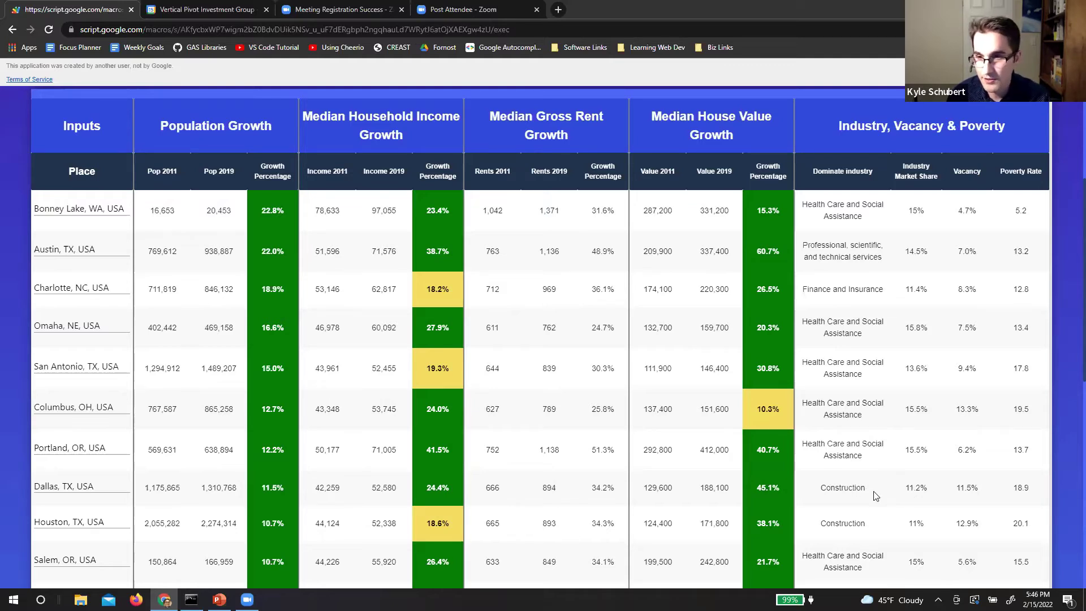
{"action": "left_click_drag", "start_coordinate": [904, 488], "coordinate": [931, 485]}
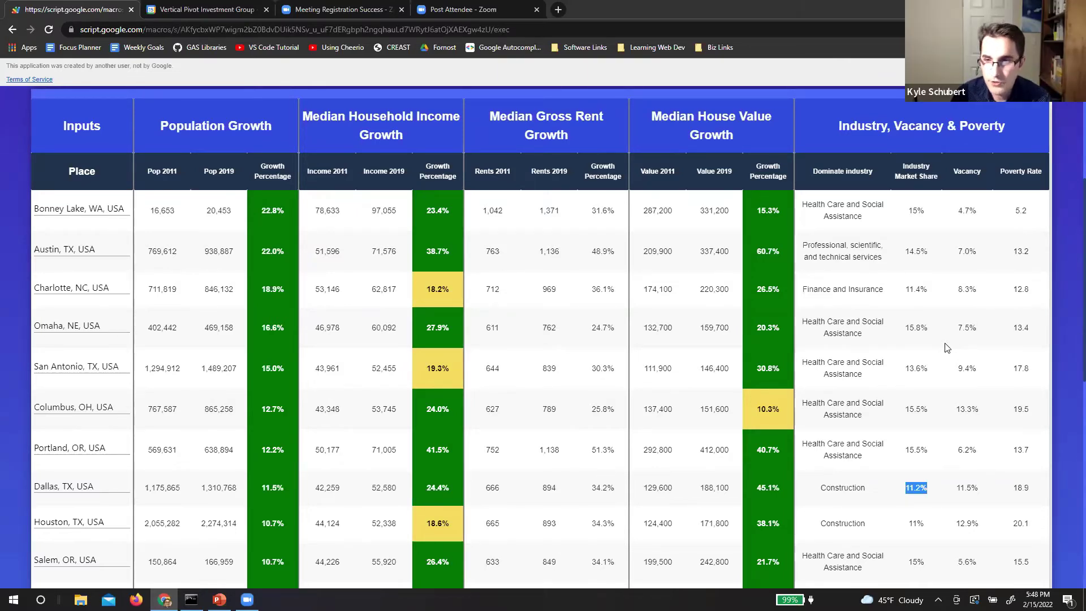
{"action": "scroll", "coordinate": [594, 266], "scroll_direction": "up", "scroll_amount": 2}
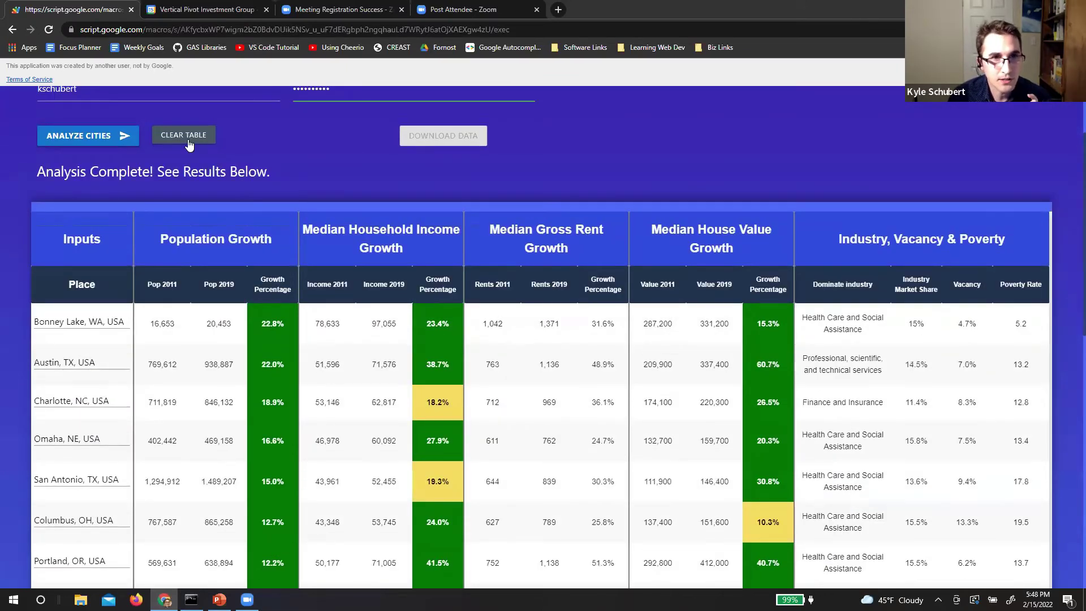
{"action": "scroll", "coordinate": [437, 290], "scroll_direction": "down", "scroll_amount": 1}
{"action": "scroll", "coordinate": [436, 290], "scroll_direction": "down", "scroll_amount": 3}
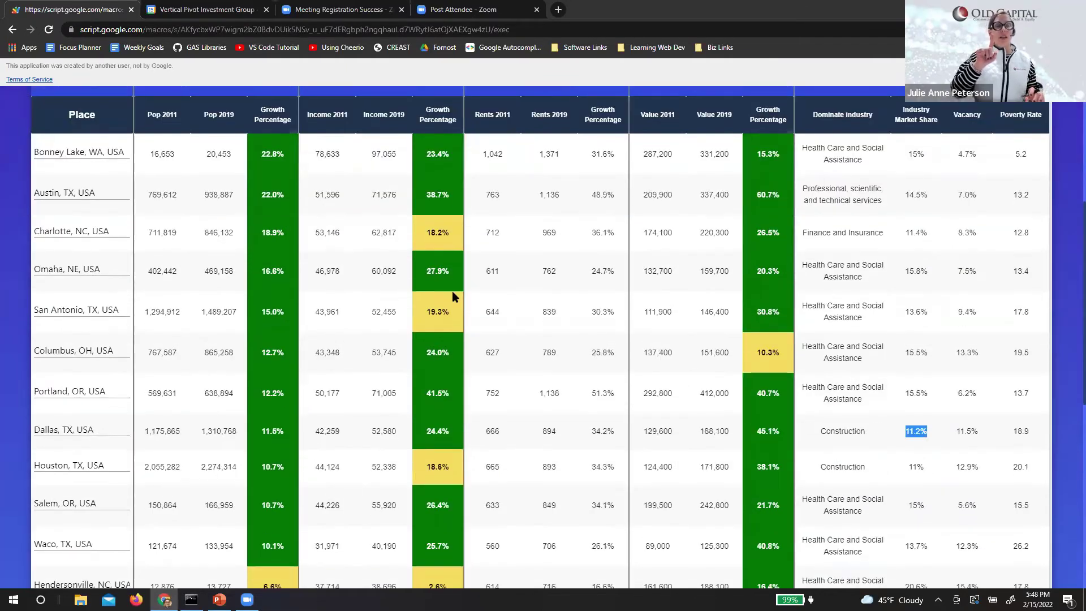
{"action": "left_click", "coordinate": [920, 444]}
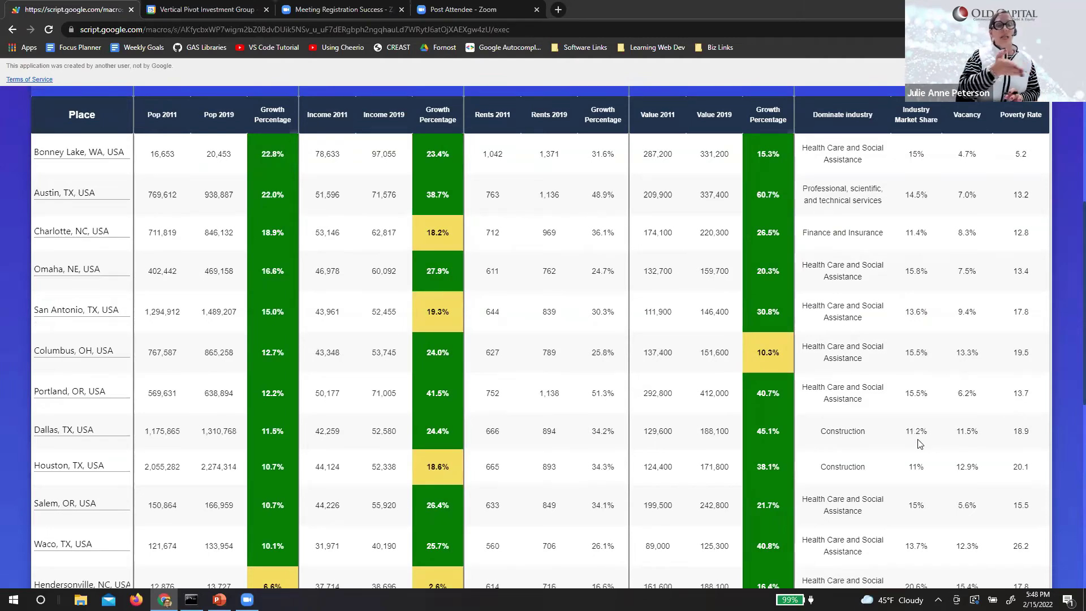
Step: Compare the color-coded population, income and house value growth percentages across the sorted cities, from the strongest to the weakest markets
{"action": "scroll", "coordinate": [919, 445], "scroll_direction": "down", "scroll_amount": 3}
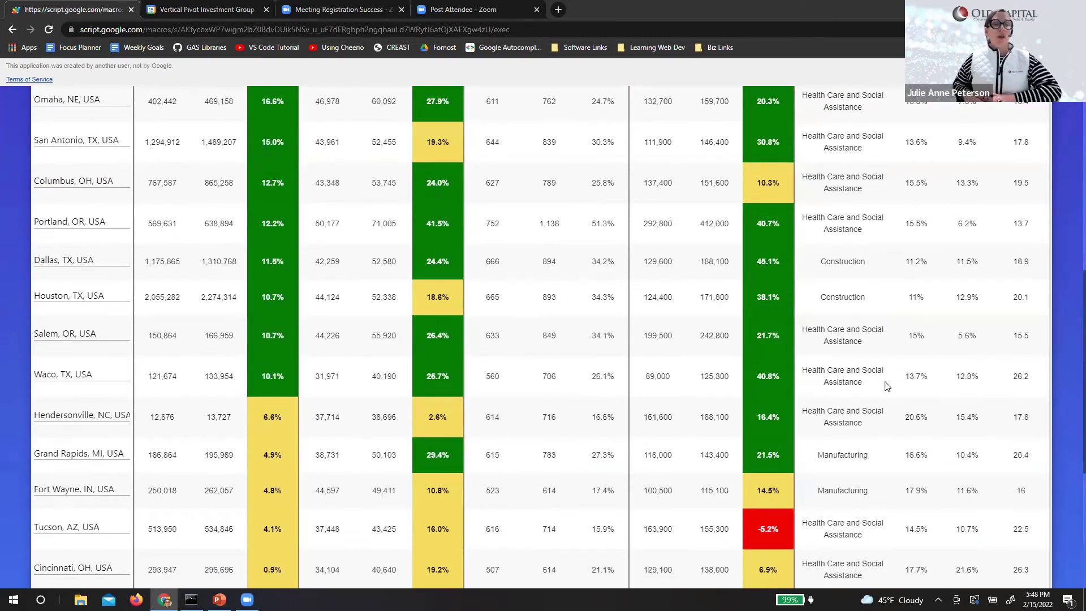
{"action": "scroll", "coordinate": [886, 387], "scroll_direction": "down", "scroll_amount": 2}
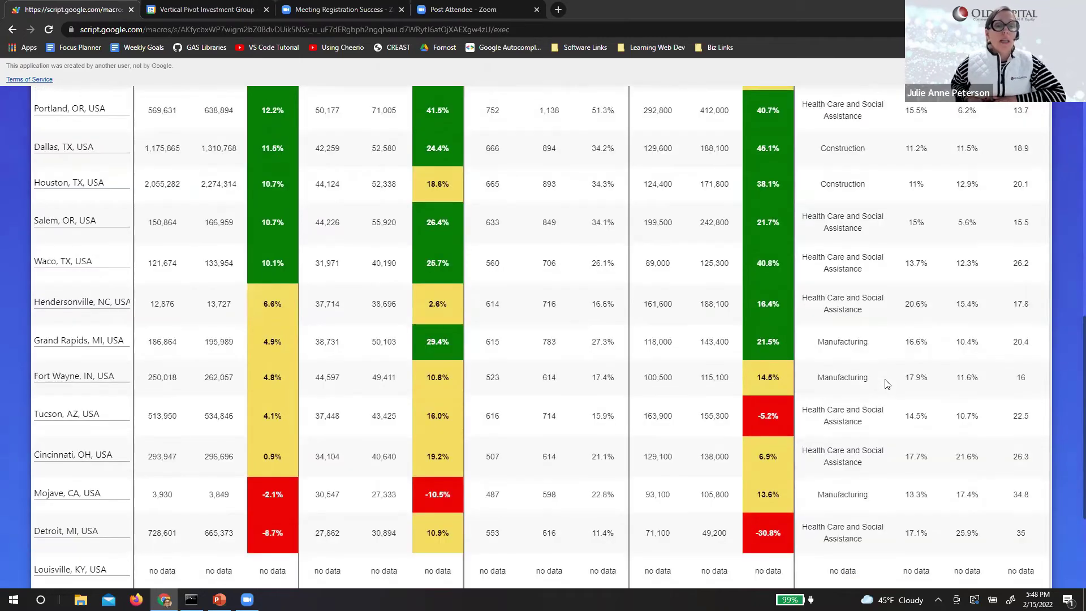
{"action": "scroll", "coordinate": [886, 385], "scroll_direction": "up", "scroll_amount": 1}
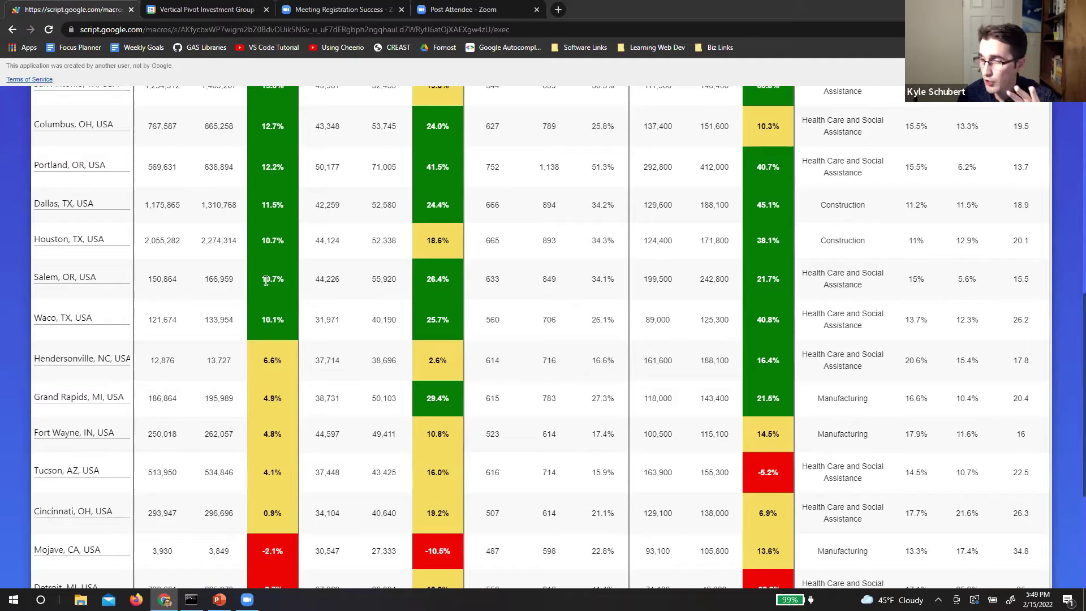
{"action": "scroll", "coordinate": [266, 281], "scroll_direction": "up", "scroll_amount": 5}
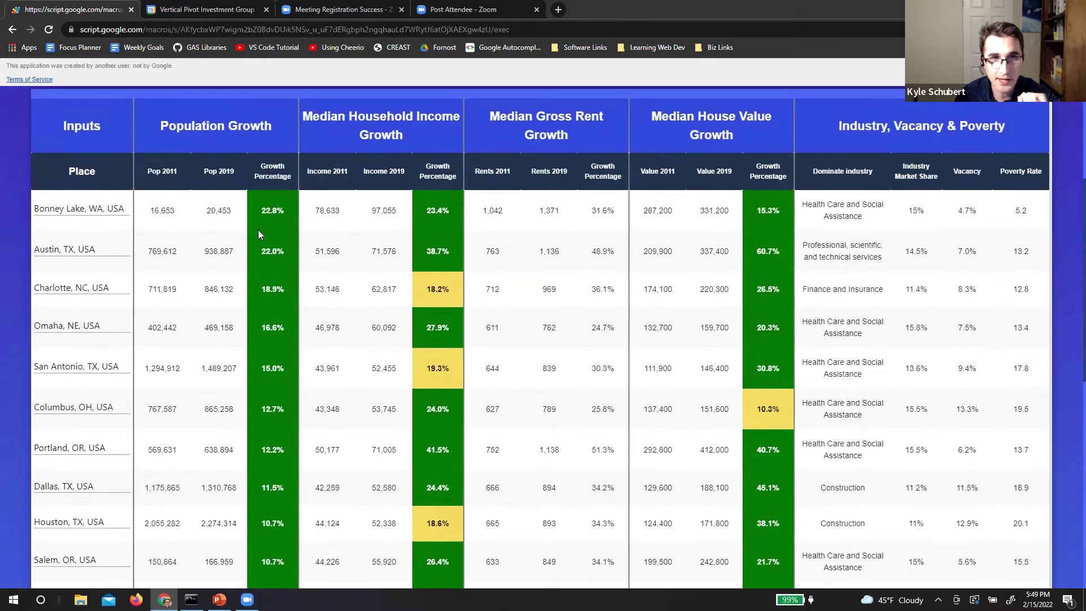
{"action": "scroll", "coordinate": [264, 218], "scroll_direction": "down", "scroll_amount": 3}
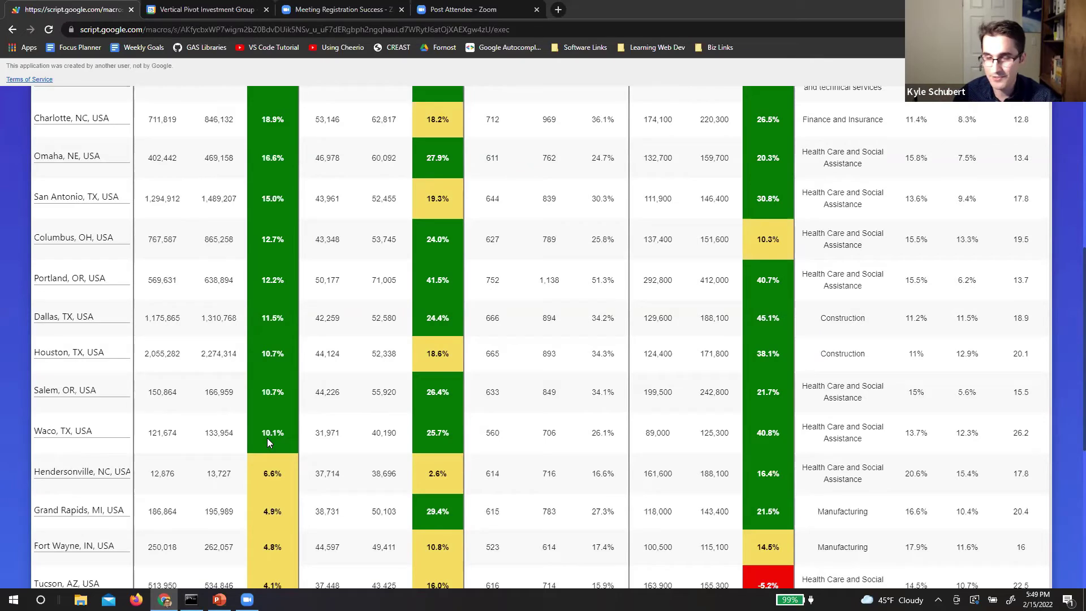
{"action": "scroll", "coordinate": [274, 438], "scroll_direction": "up", "scroll_amount": 2}
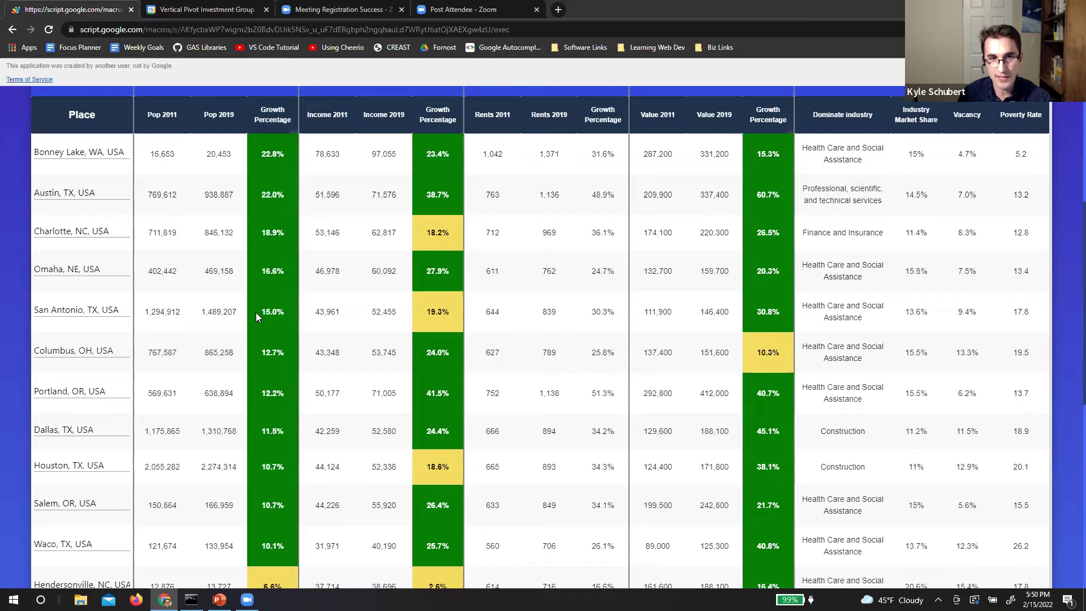
{"action": "scroll", "coordinate": [226, 317], "scroll_direction": "down", "scroll_amount": 2}
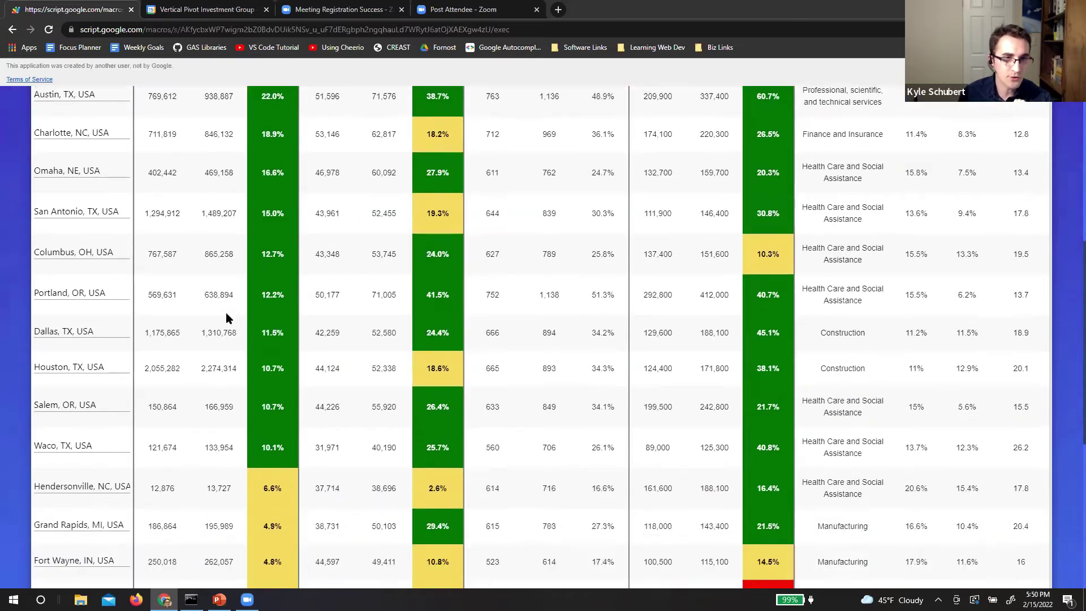
{"action": "scroll", "coordinate": [226, 319], "scroll_direction": "down", "scroll_amount": 3}
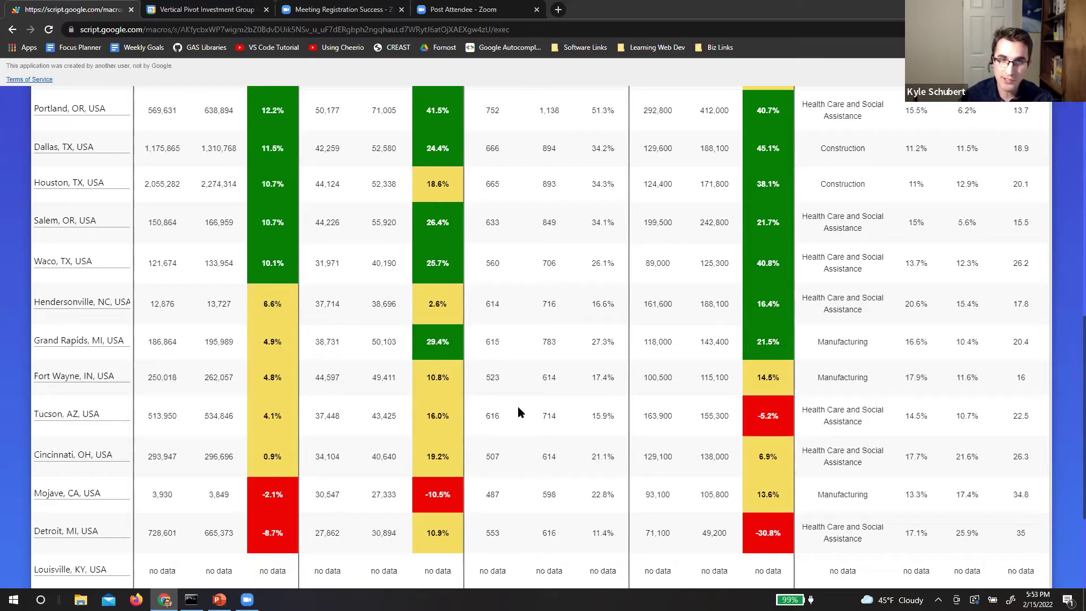
{"action": "scroll", "coordinate": [561, 429], "scroll_direction": "up", "scroll_amount": 1}
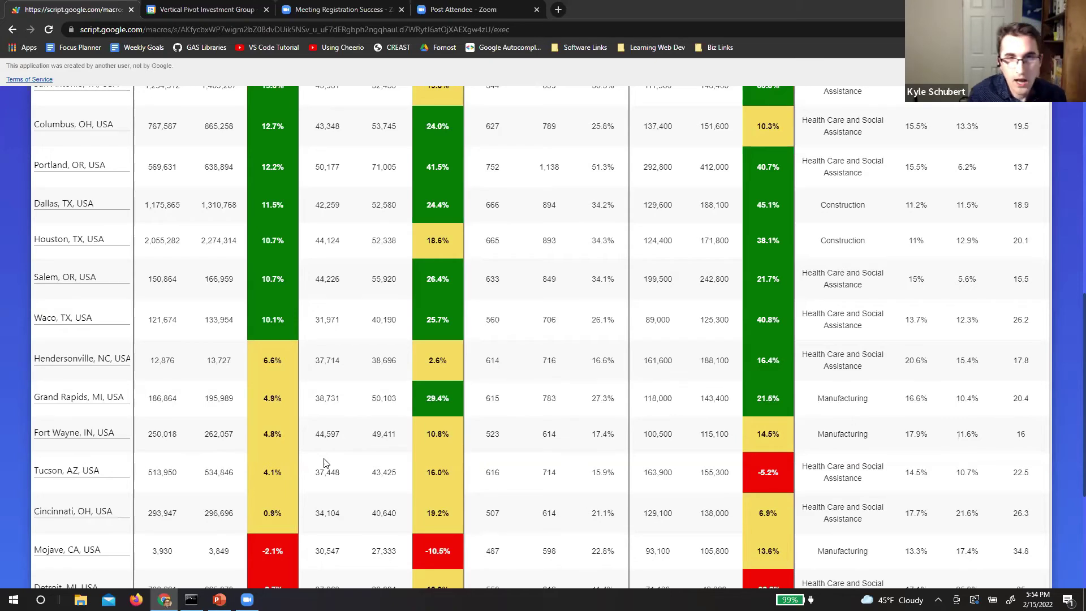
Step: Look at the data download option above the table, and review the city results down to the Louisville row and back up
{"action": "scroll", "coordinate": [618, 300], "scroll_direction": "up", "scroll_amount": 10}
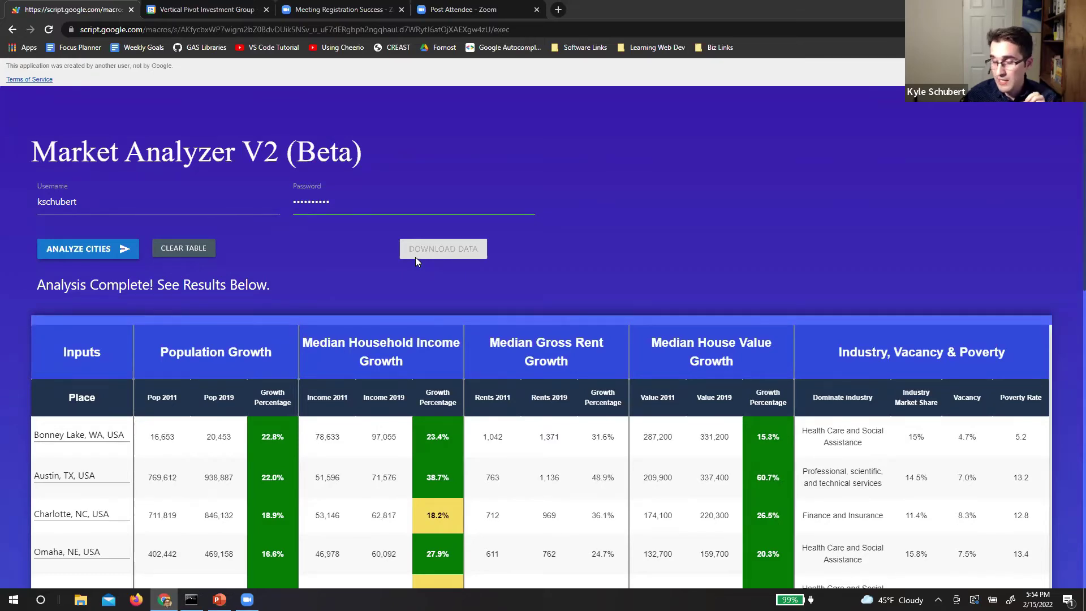
{"action": "scroll", "coordinate": [415, 257], "scroll_direction": "down", "scroll_amount": 1}
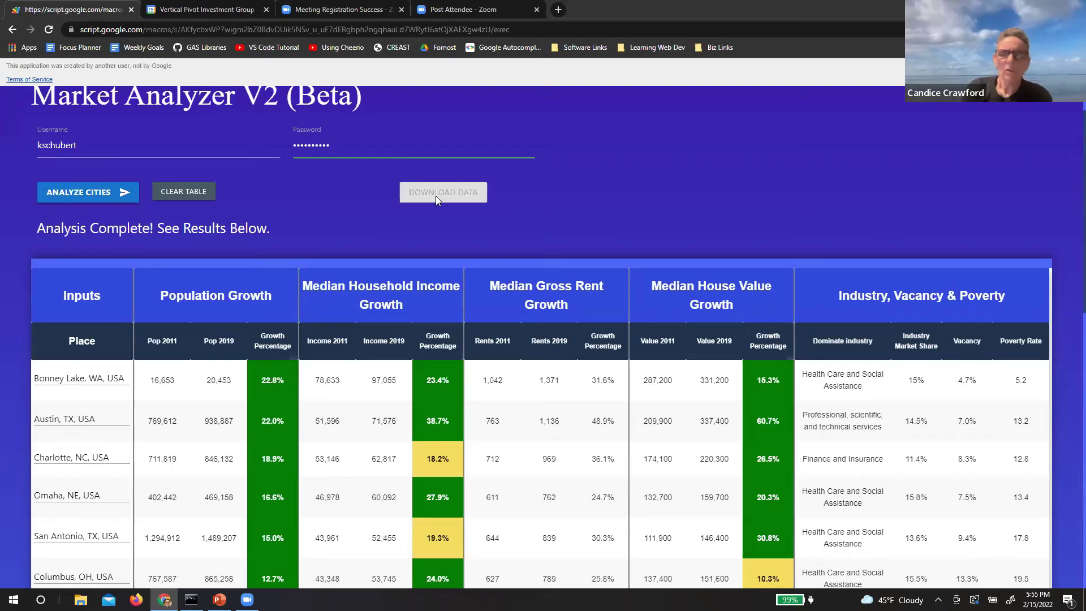
{"action": "scroll", "coordinate": [435, 196], "scroll_direction": "down", "scroll_amount": 7}
{"action": "scroll", "coordinate": [464, 212], "scroll_direction": "down", "scroll_amount": 5}
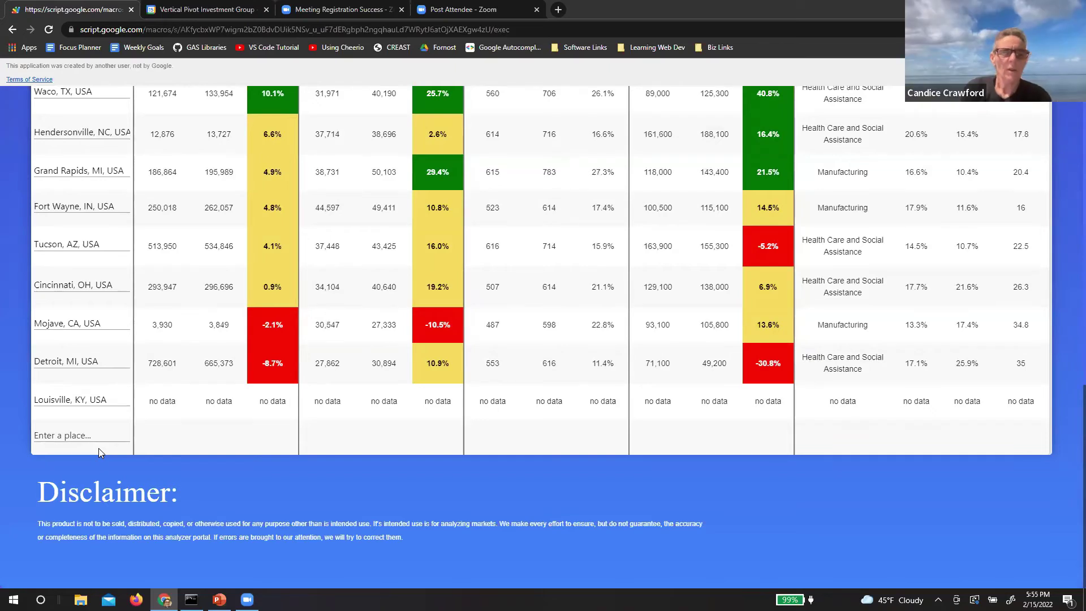
{"action": "scroll", "coordinate": [98, 453], "scroll_direction": "up", "scroll_amount": 1}
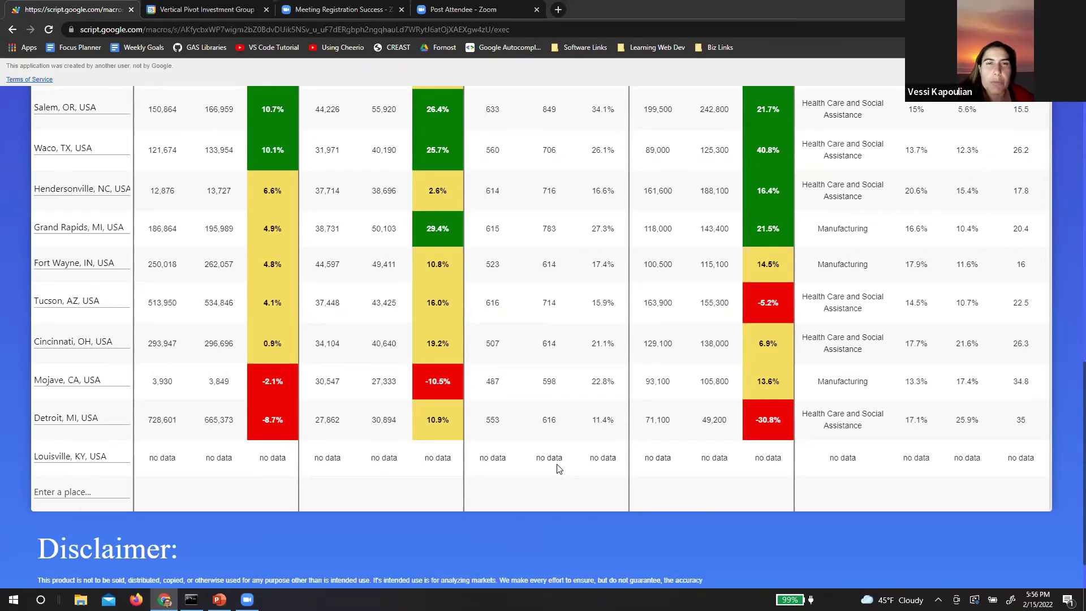
{"action": "scroll", "coordinate": [687, 398], "scroll_direction": "up", "scroll_amount": 3}
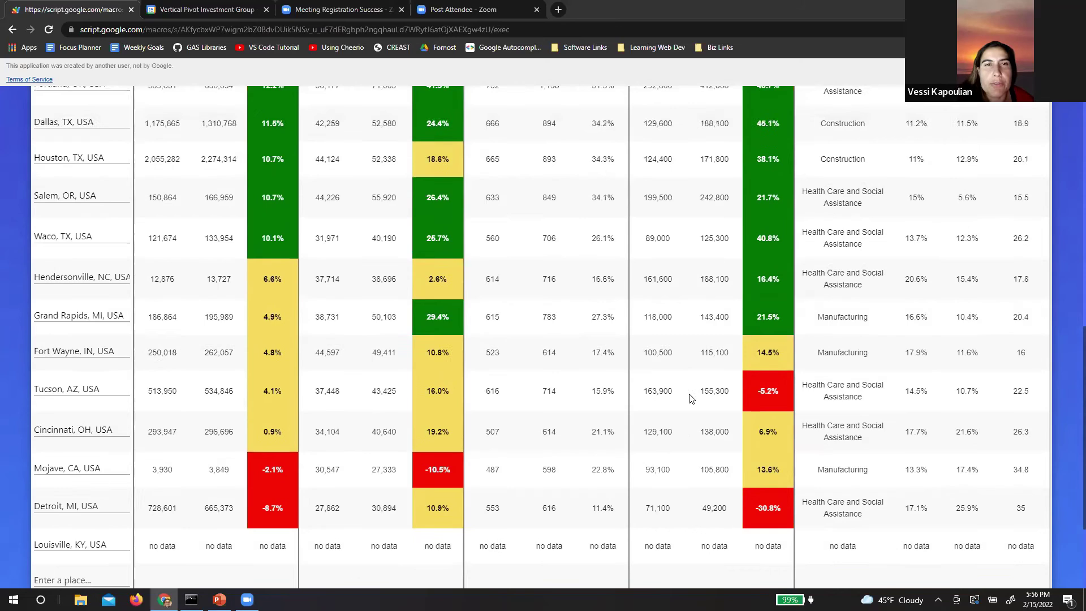
{"action": "scroll", "coordinate": [704, 400], "scroll_direction": "up", "scroll_amount": 5}
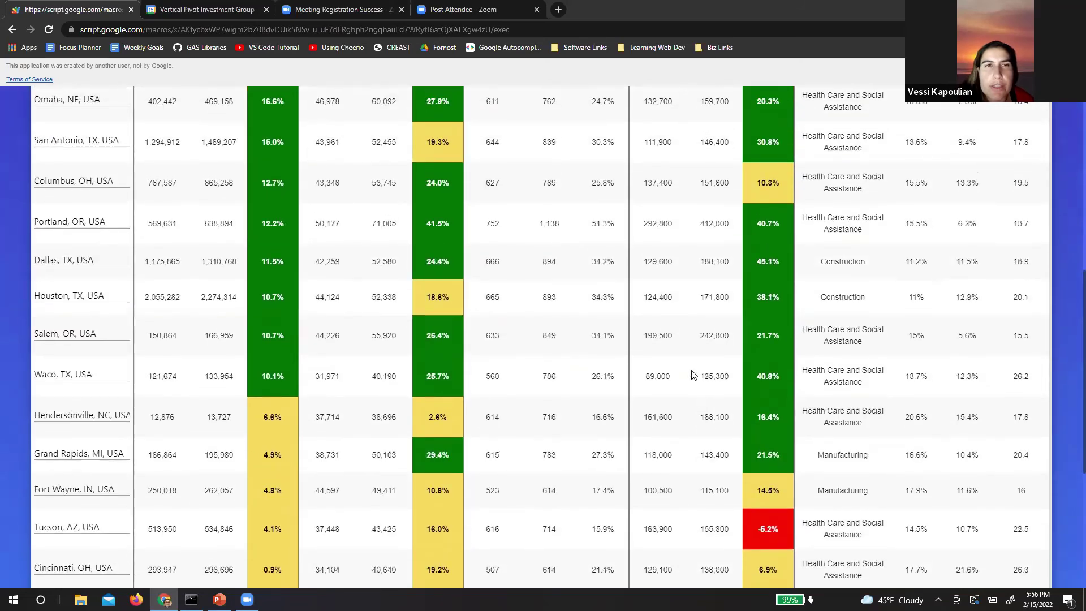
{"action": "scroll", "coordinate": [704, 371], "scroll_direction": "up", "scroll_amount": 2}
{"action": "scroll", "coordinate": [707, 370], "scroll_direction": "down", "scroll_amount": 1}
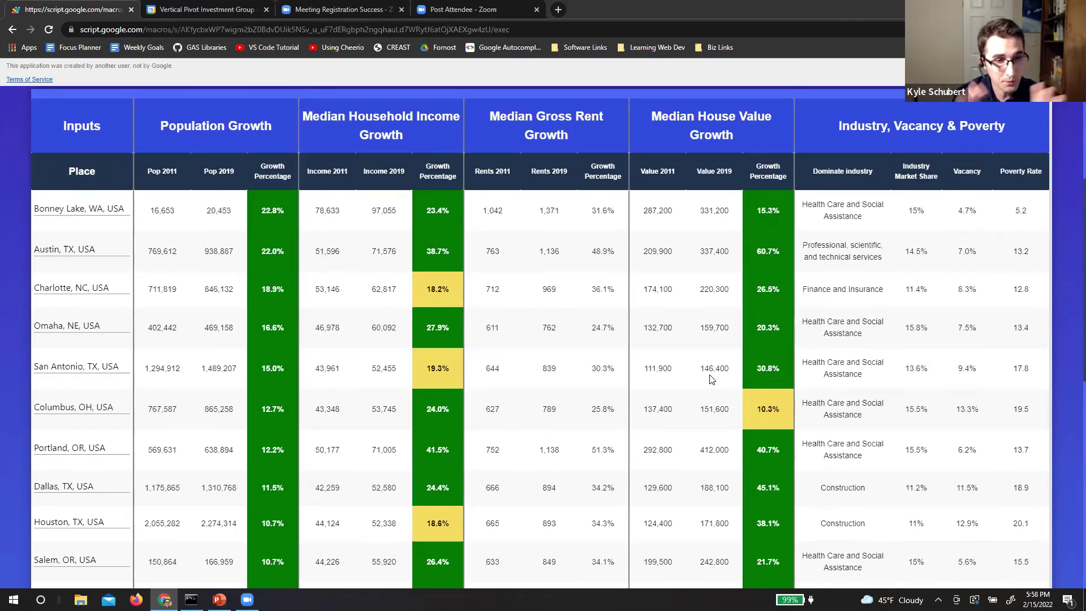
Step: Clear the results table and remove the leftover Bonney Lake entry from the remaining place row
{"action": "scroll", "coordinate": [735, 351], "scroll_direction": "up", "scroll_amount": 1}
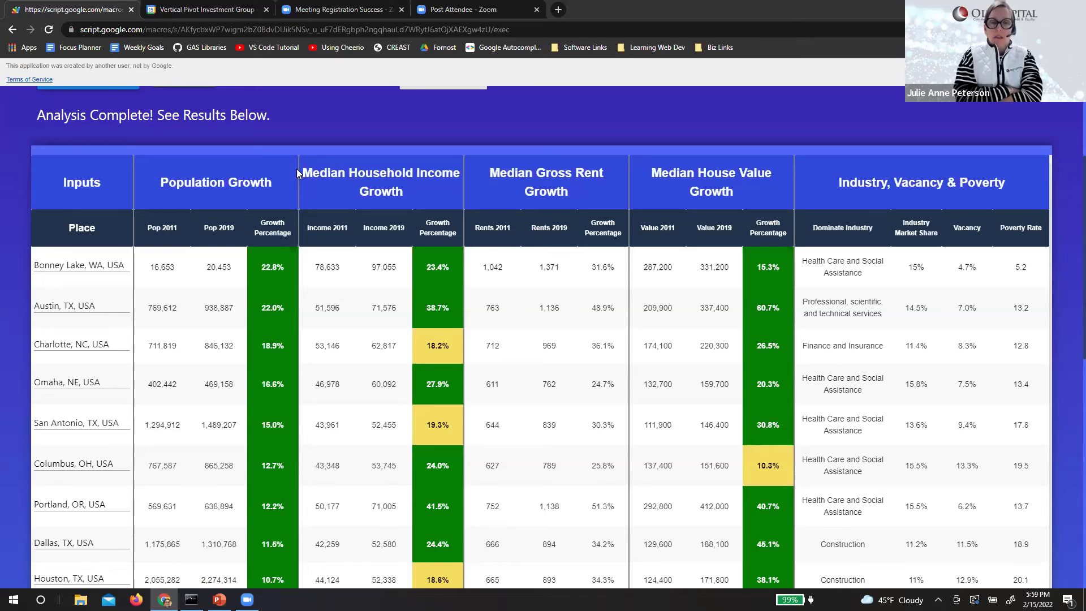
{"action": "scroll", "coordinate": [361, 232], "scroll_direction": "up", "scroll_amount": 3}
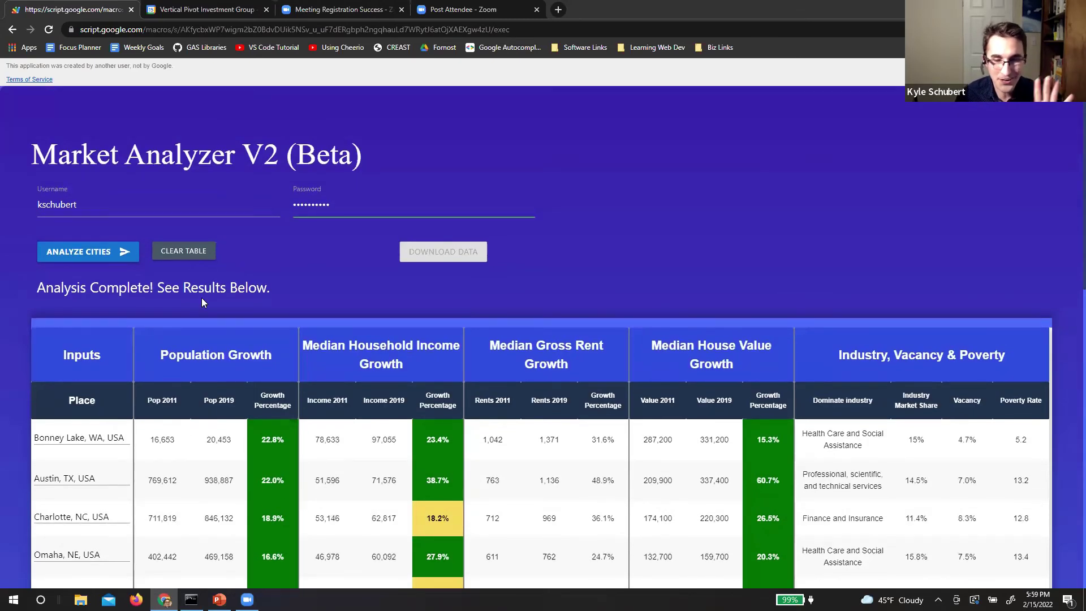
{"action": "left_click", "coordinate": [184, 251]}
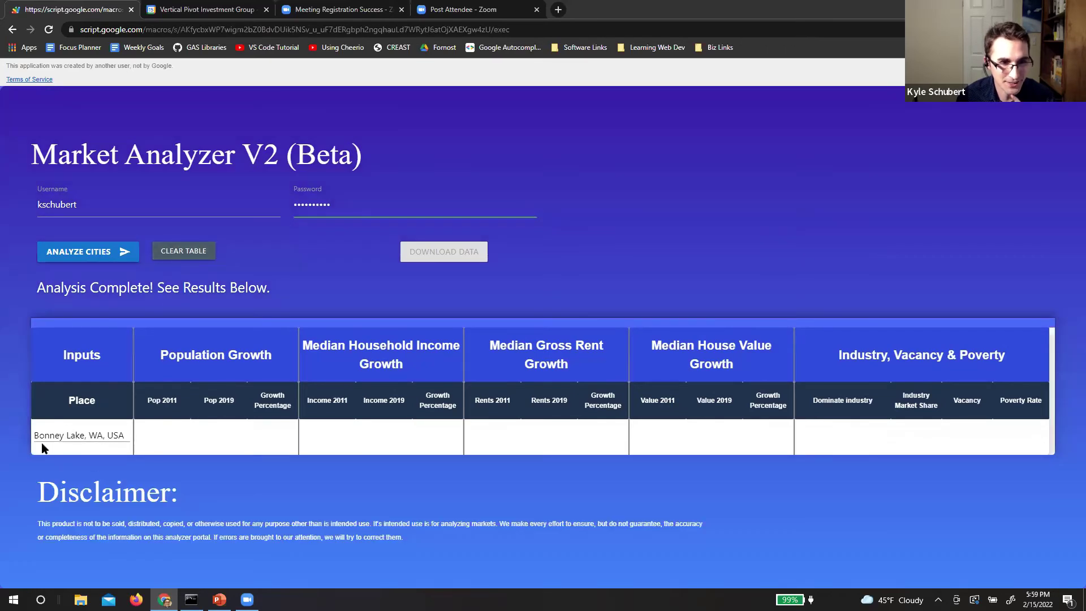
{"action": "left_click_drag", "start_coordinate": [35, 437], "coordinate": [201, 422]}
{"action": "key", "text": "BackSpace"}
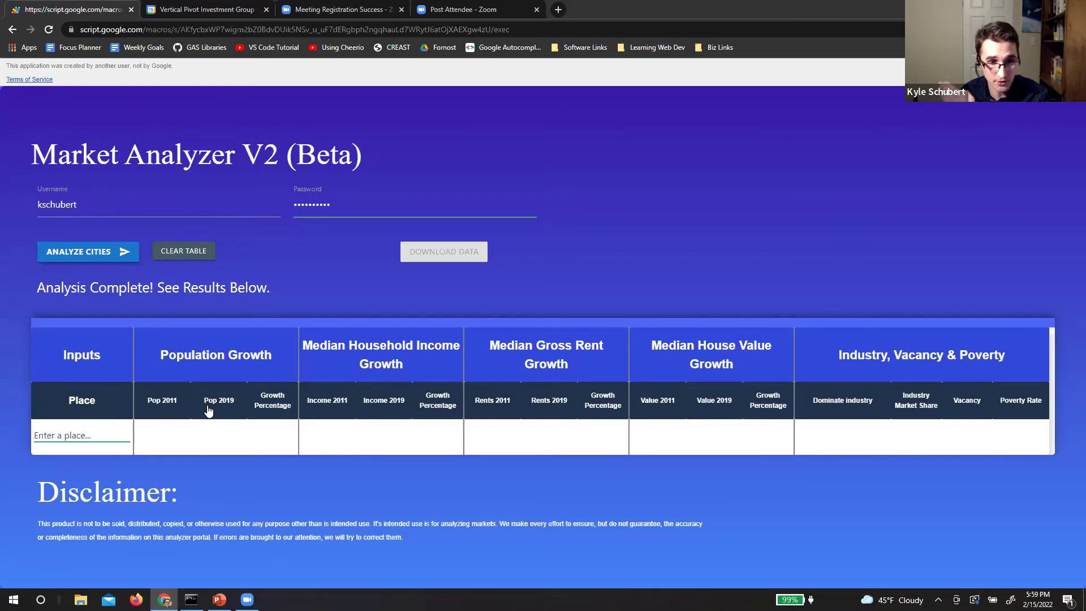
Step: Enter Midland, TX, USA as the place to analyze, run the analysis and highlight its industry market share
{"action": "type", "text": "Mo"}
{"action": "key", "text": "BackSpace"}
{"action": "key", "text": "BackSpace"}
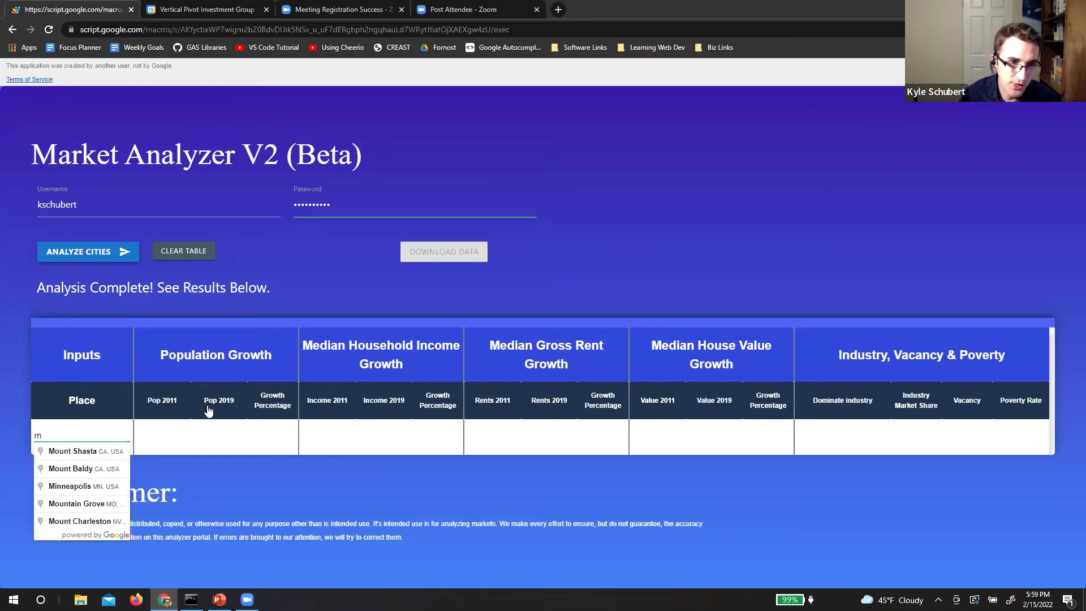
{"action": "type", "text": "Midland"}
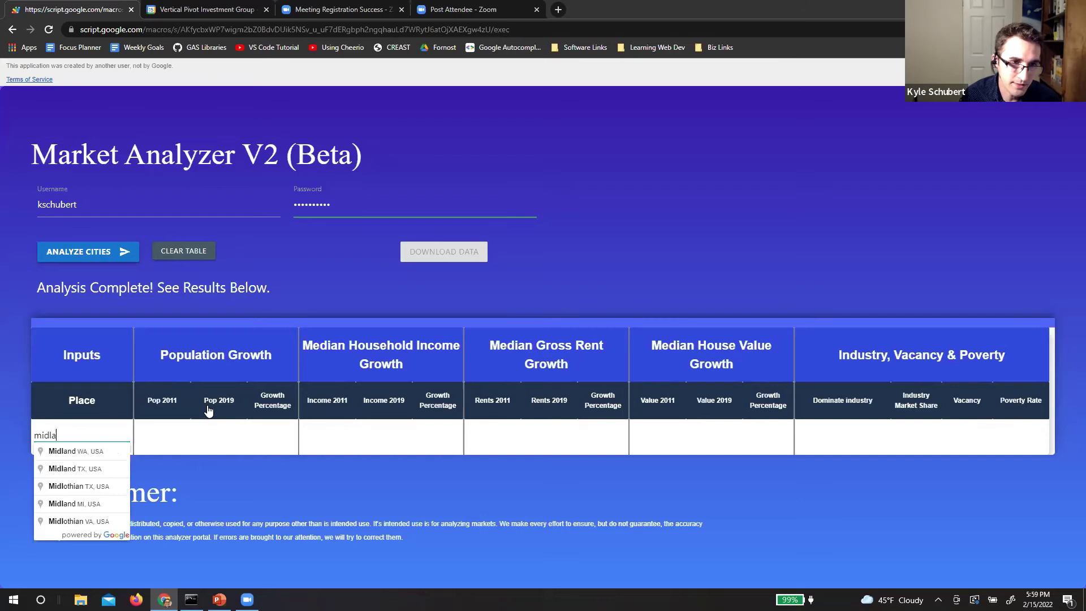
{"action": "key", "text": "Down"}
{"action": "key", "text": "Down"}
{"action": "key", "text": "Return"}
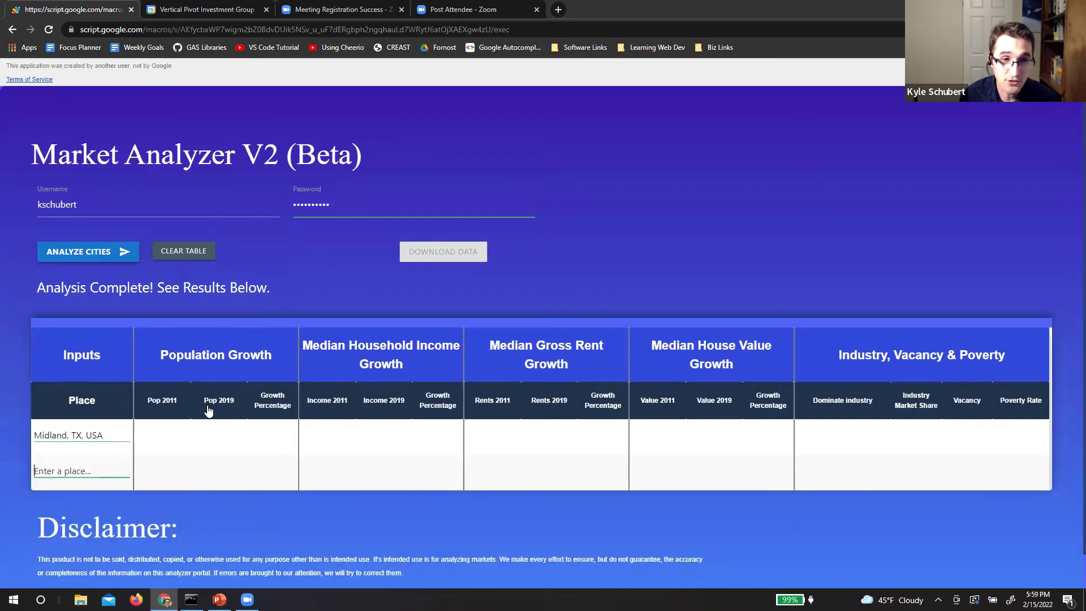
{"action": "left_click", "coordinate": [122, 256]}
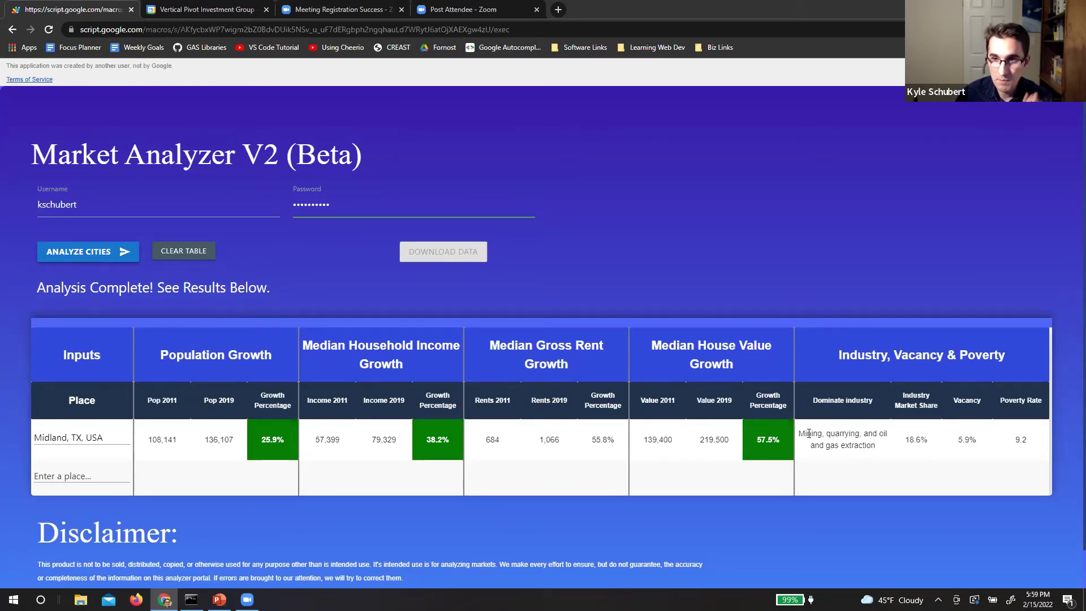
{"action": "left_click_drag", "start_coordinate": [905, 440], "coordinate": [931, 440]}
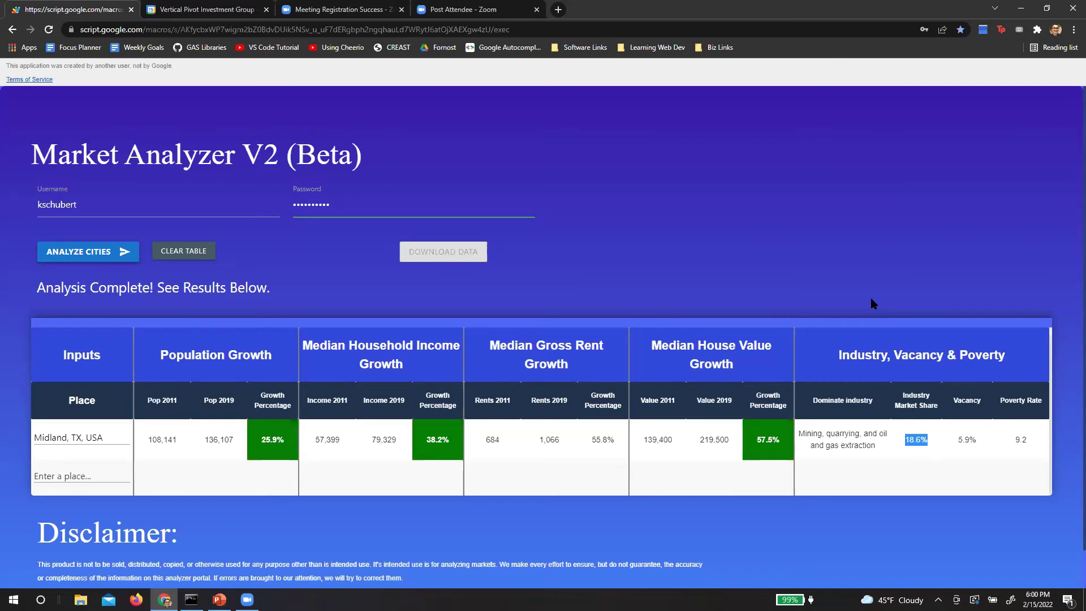
Step: Add Killeen, TX, USA as a second place below Midland and run the city analysis again
{"action": "left_click", "coordinate": [88, 474]}
{"action": "type", "text": "kil"}
{"action": "type", "text": "een, TX, USA"}
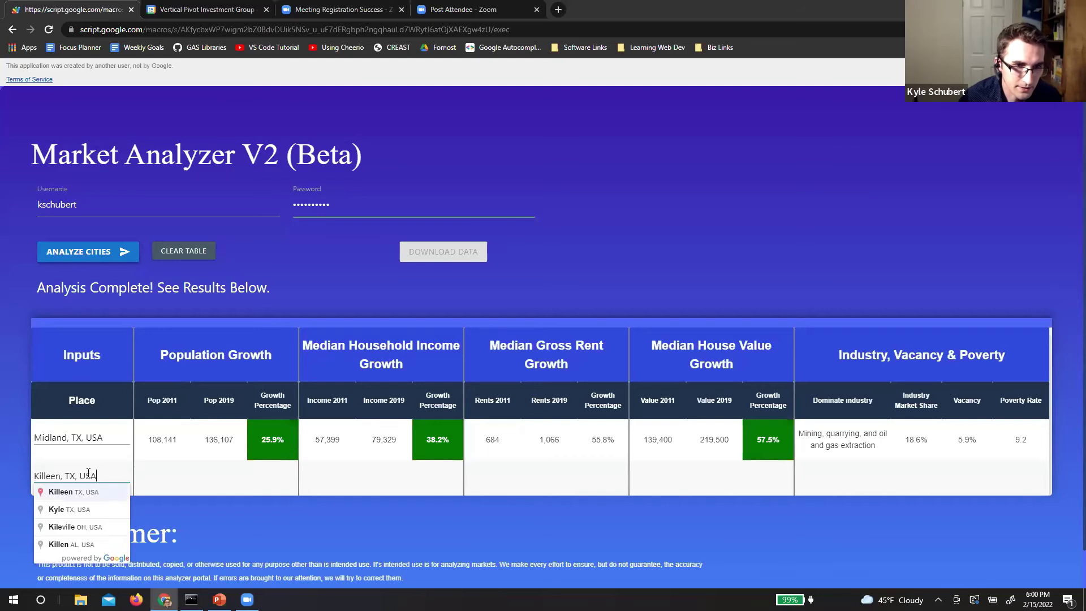
{"action": "left_click", "coordinate": [63, 492]}
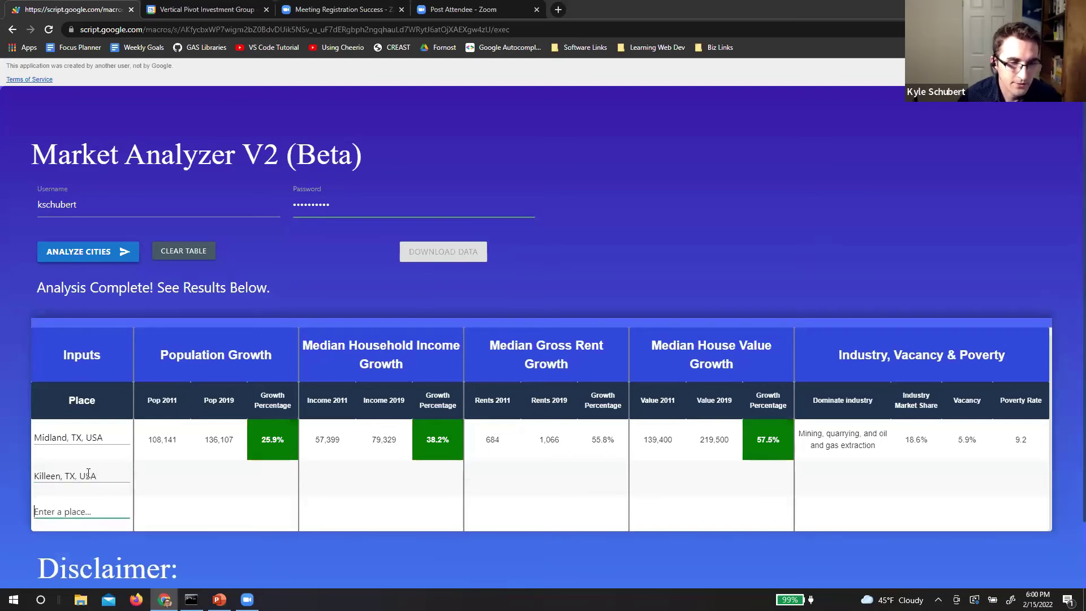
{"action": "left_click", "coordinate": [116, 260]}
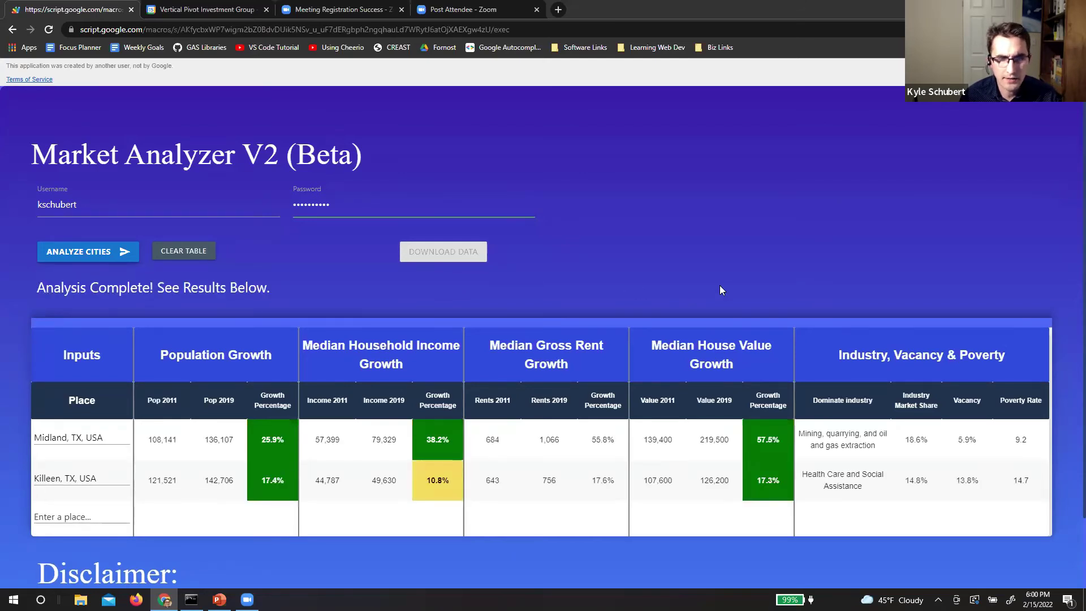
{"action": "scroll", "coordinate": [719, 290], "scroll_direction": "down", "scroll_amount": 1}
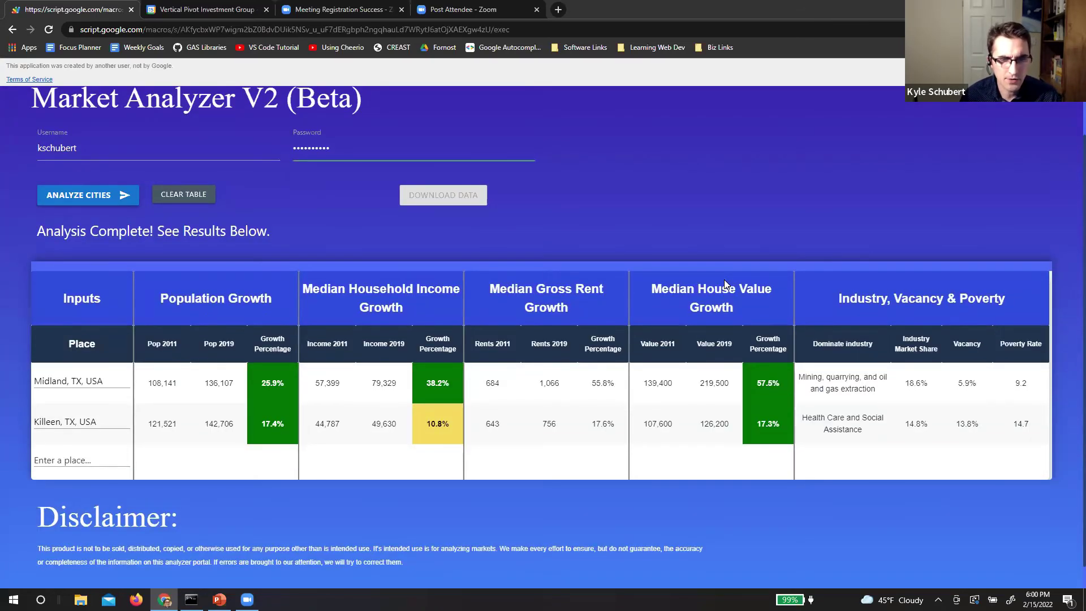